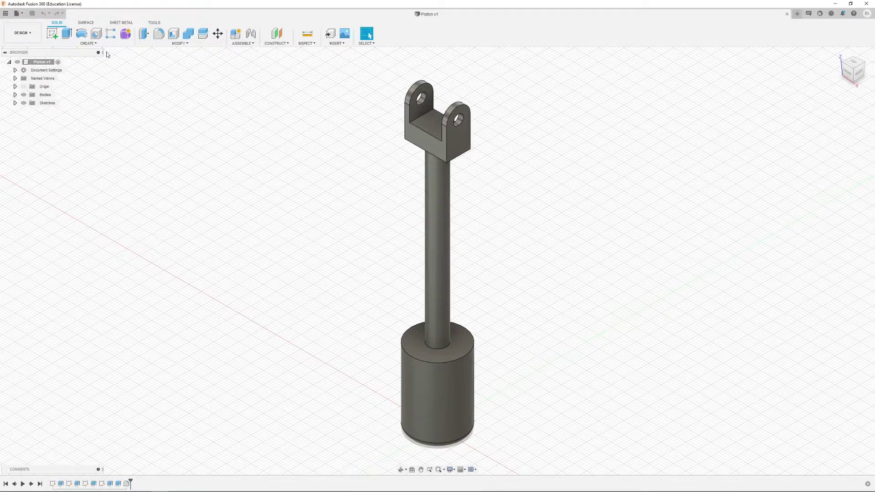
Sketch a circle concentric with and larger than the pin hole on the outer face of one fork arm.
left_click(454, 143)
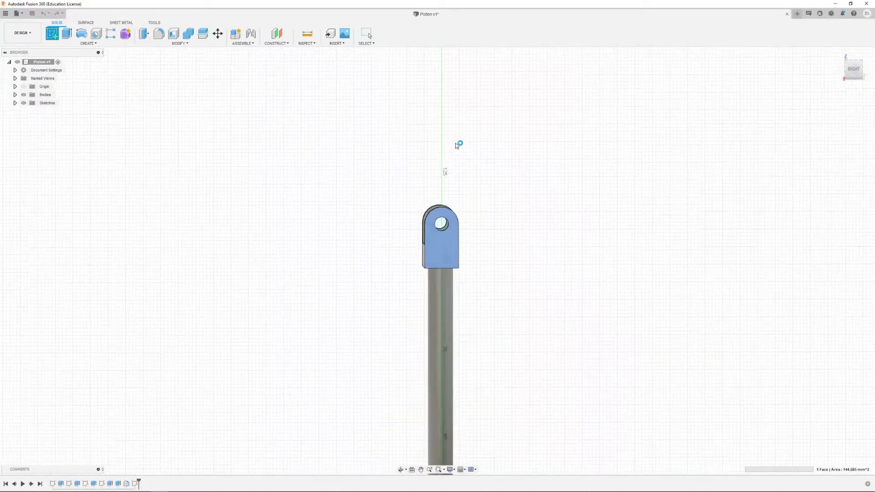
scroll(448, 260, "up", 4)
left_click(448, 261)
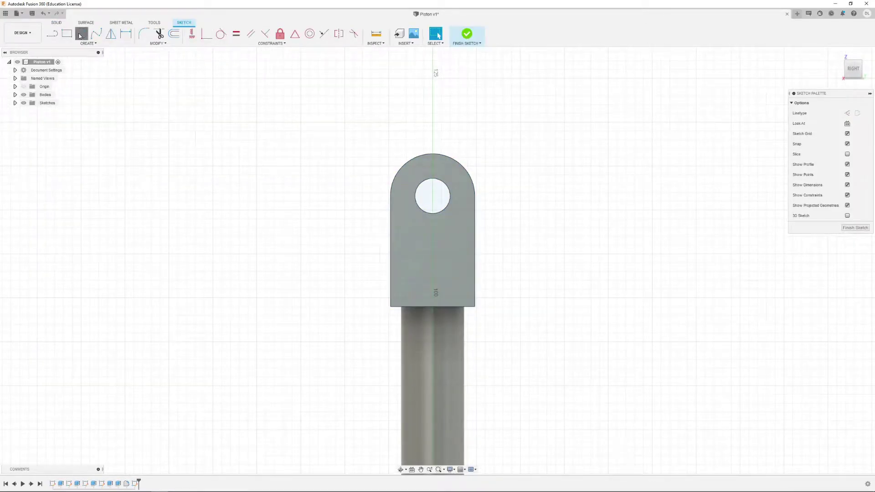
left_click(80, 34)
left_click(432, 196)
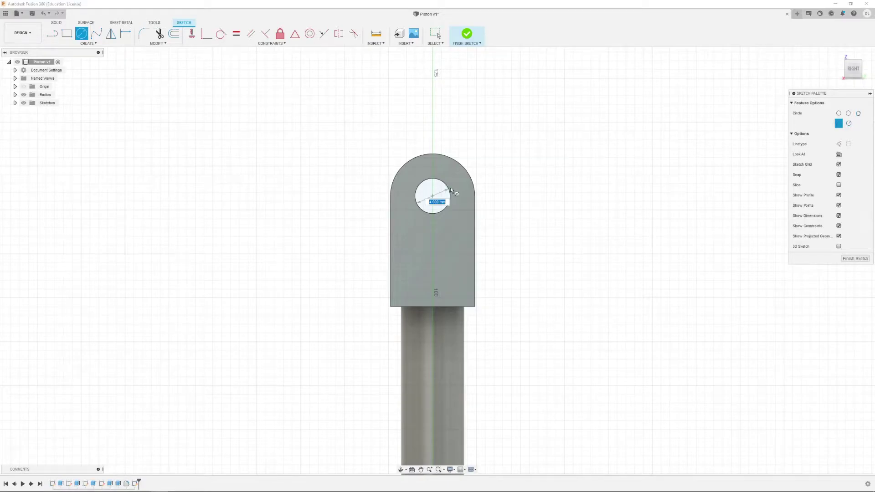
left_click(432, 168)
key("Escape")
left_click(465, 36)
Extrude the circle and ring profiles outward 2 mm as a new body to form the pin head.
scroll(433, 206, "down", 2)
middle_click_drag(433, 213, 472, 236, "shift")
left_click(67, 33)
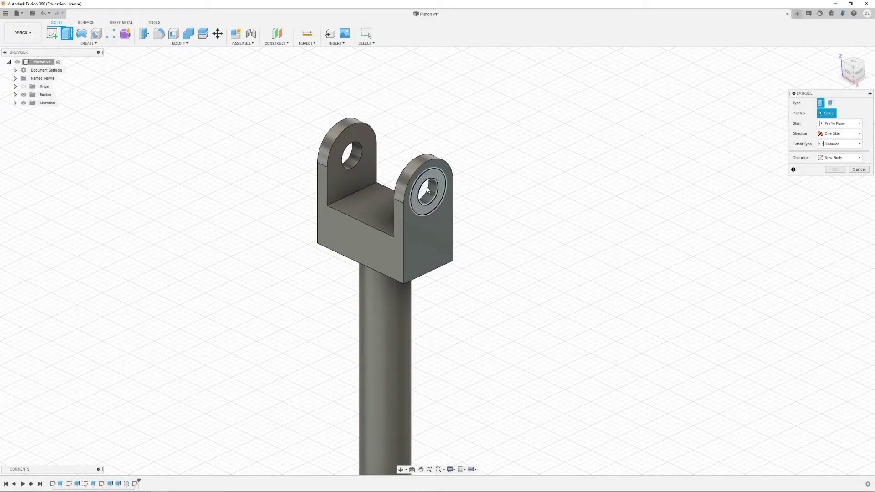
left_click(428, 189)
left_click(435, 192)
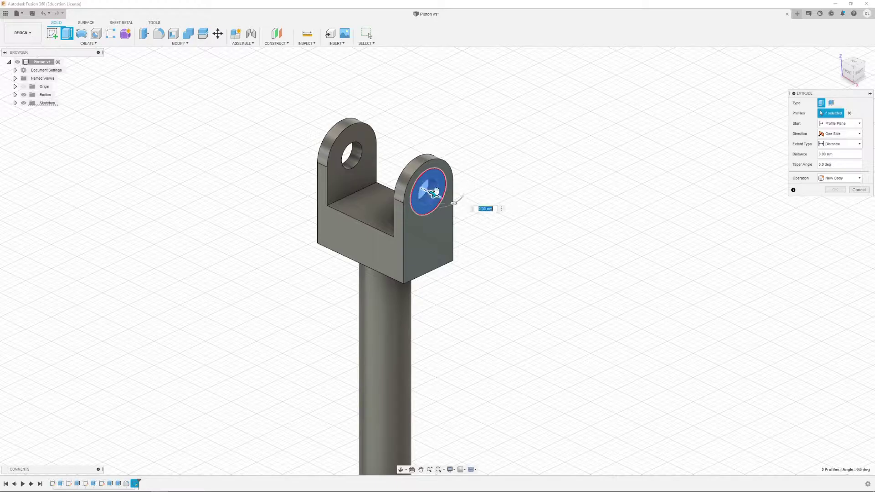
left_click_drag(435, 192, 443, 198)
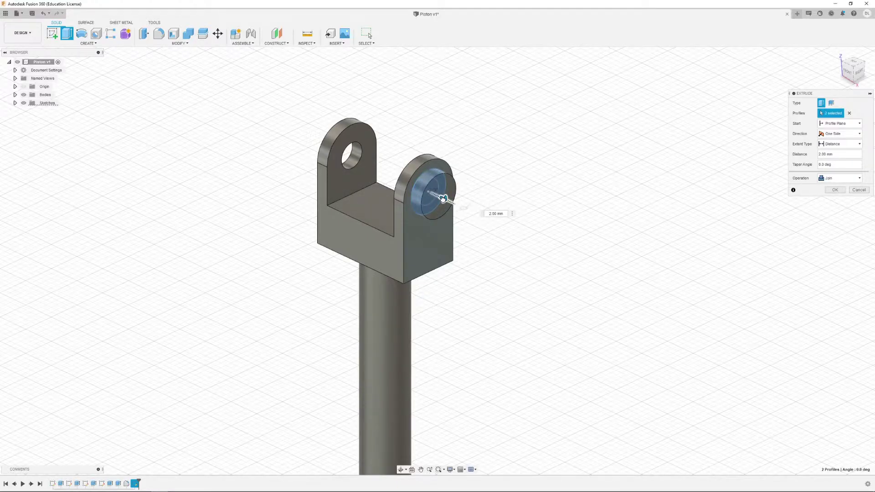
left_click(827, 183)
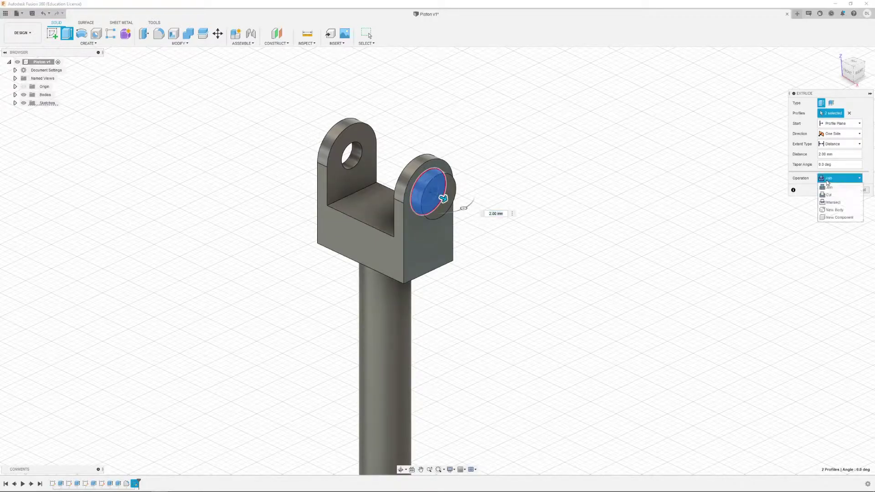
left_click(837, 212)
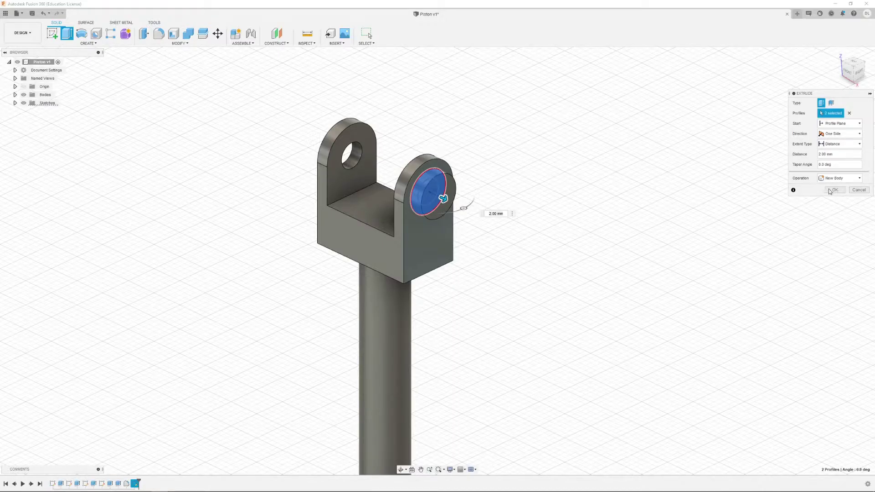
left_click(834, 190)
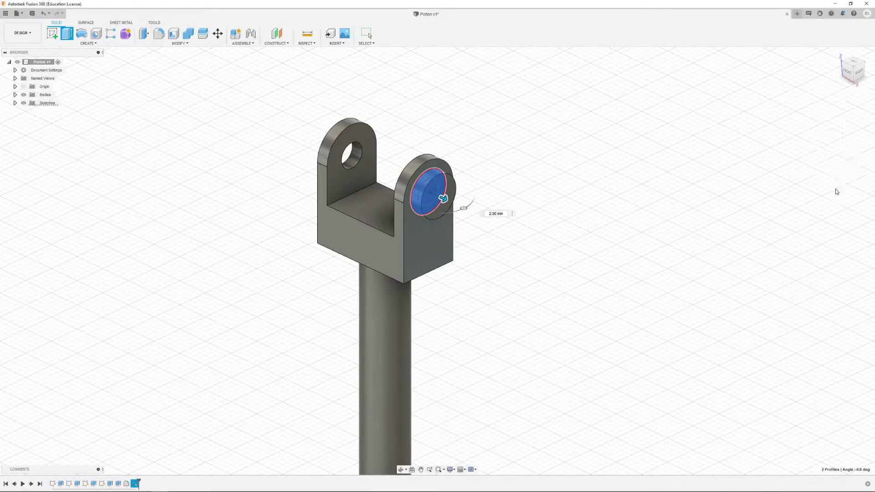
Make Sketch5, with the two concentric circles, visible again.
left_click(15, 103)
left_click(29, 144)
middle_click_drag(173, 215, 226, 214, "shift")
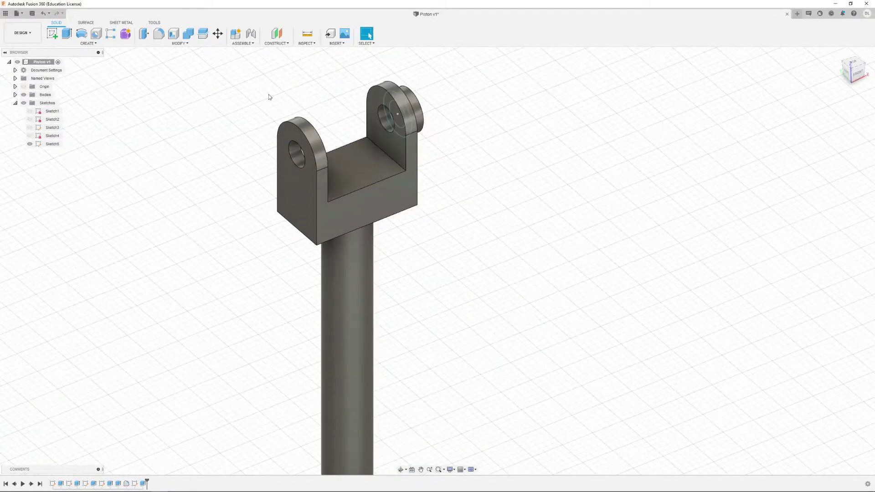
Hide Body1 and extrude the inner circle from the head across the fork's width to form the joined pin shaft.
left_click(67, 33)
middle_click_drag(338, 134, 379, 122, "shift")
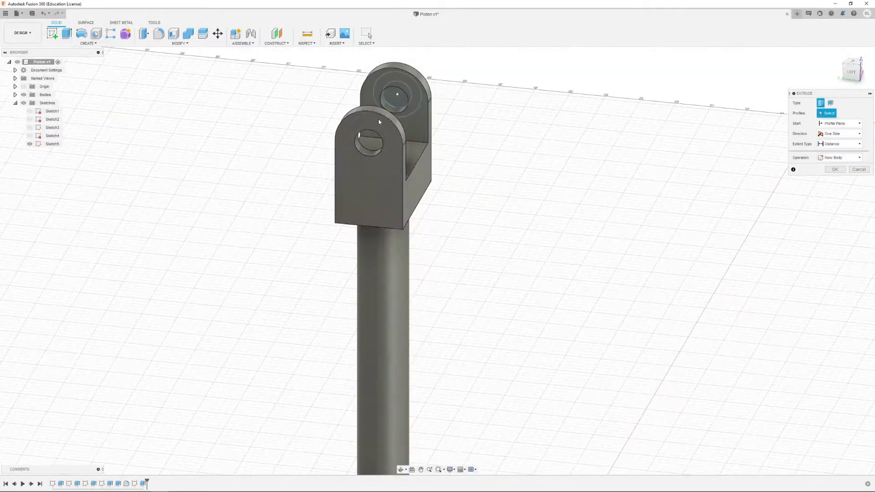
left_click(394, 96)
mouse_move(428, 107)
middle_mouse_down("shift")
mouse_move(448, 95)
mouse_move(198, 117)
middle_mouse_up("shift")
left_click(15, 94)
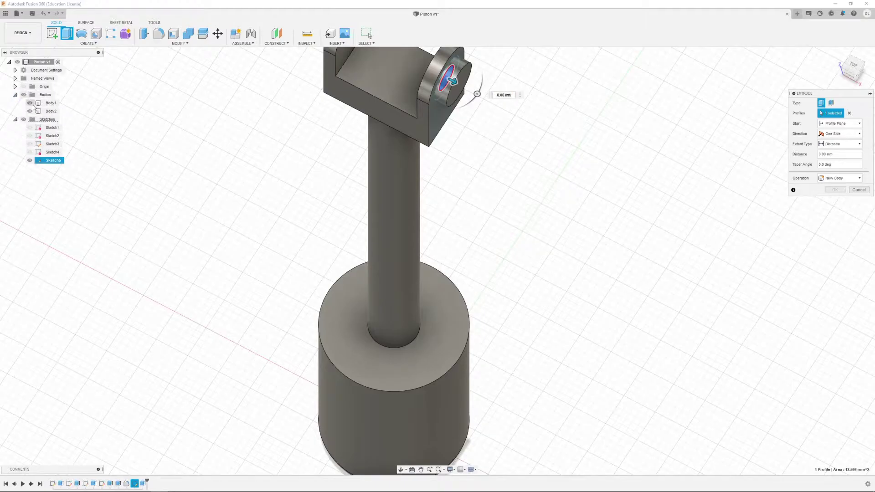
left_click(30, 103)
middle_click_drag(240, 103, 431, 199, "shift")
left_click_drag(430, 199, 377, 259)
key("Return")
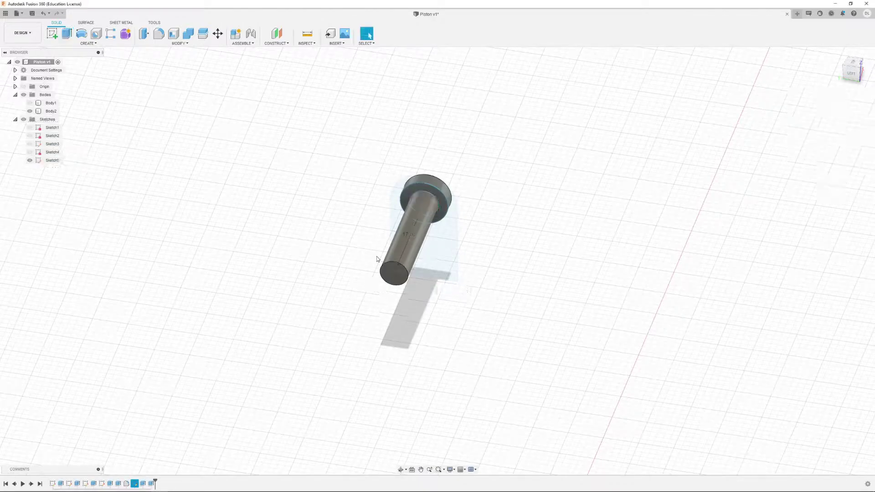
Show Body1 again around the pin and collapse the sketch list.
left_click(29, 103)
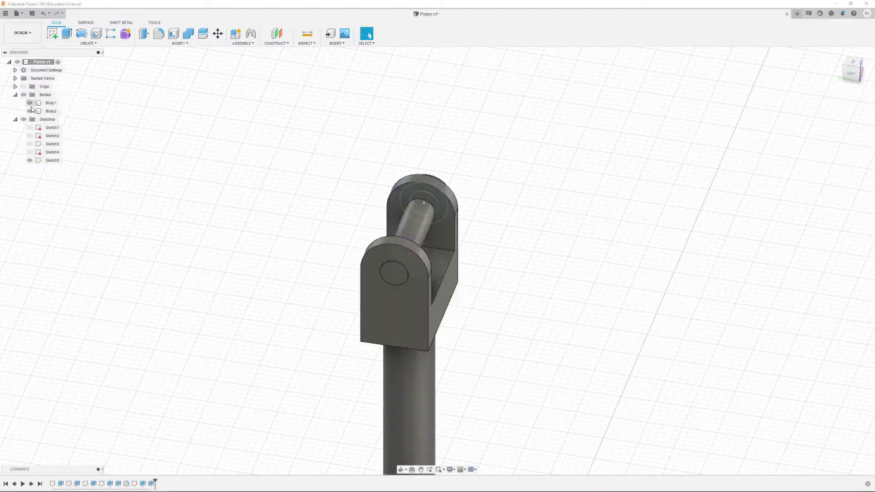
mouse_move(242, 192)
middle_mouse_down("shift")
mouse_move(213, 193)
mouse_move(205, 176)
mouse_move(197, 180)
middle_mouse_up("shift")
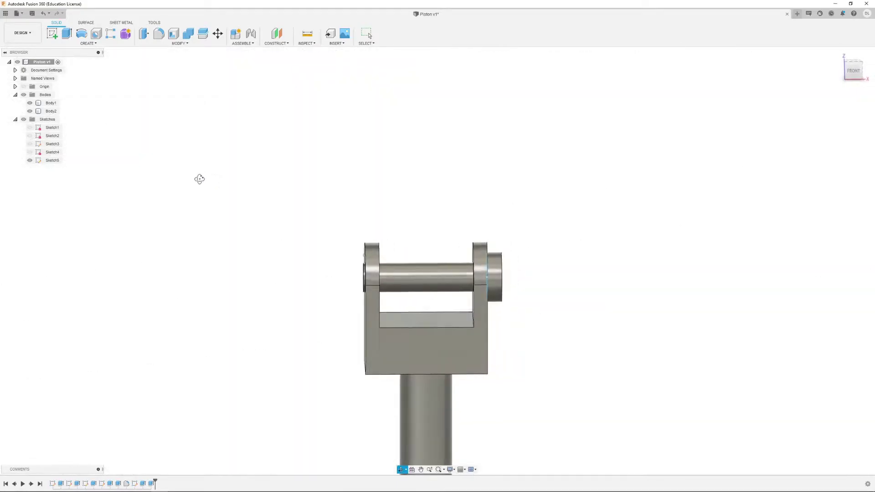
left_click(15, 119)
left_click(487, 268)
left_click(486, 268)
left_click(441, 267)
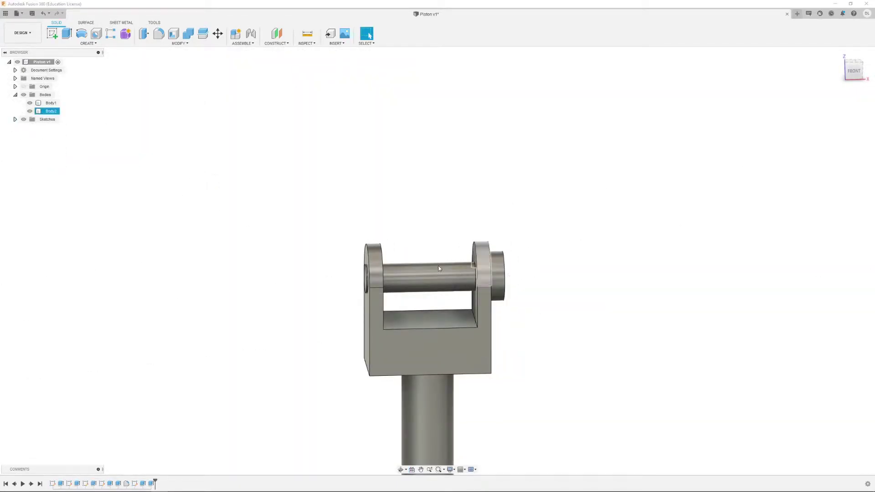
left_click(497, 272)
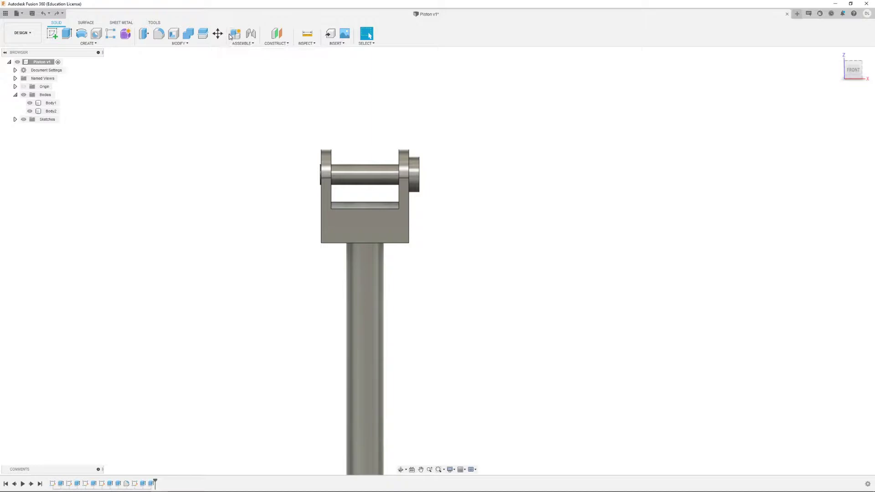
right_click(50, 103)
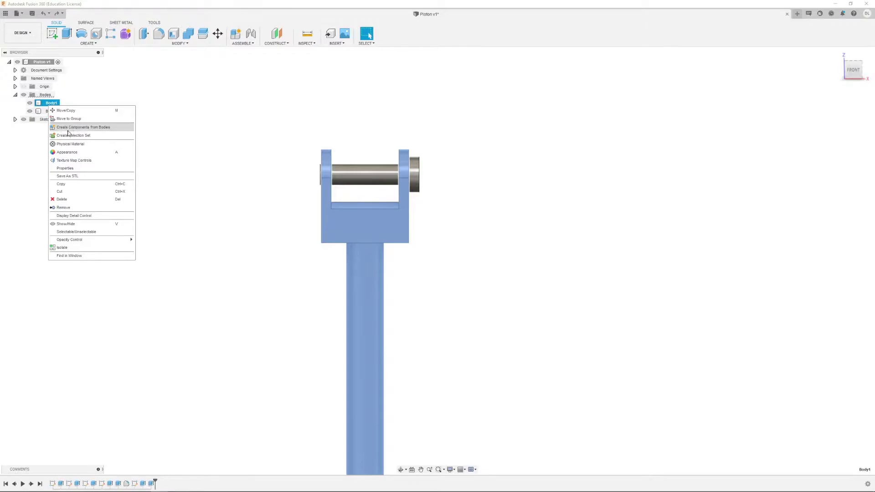
left_click(182, 127)
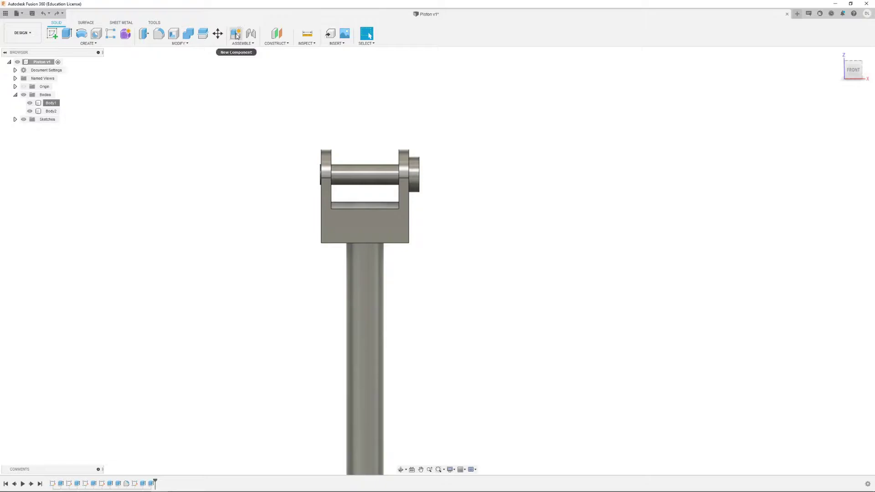
Create an internal component from the piston body, Body1, and a second component from the pin body, Body2.
left_click(237, 35)
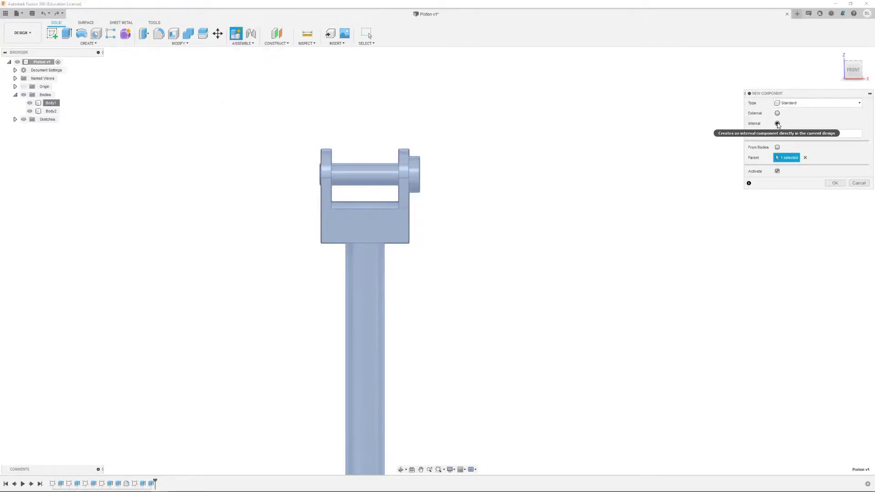
left_click(776, 147)
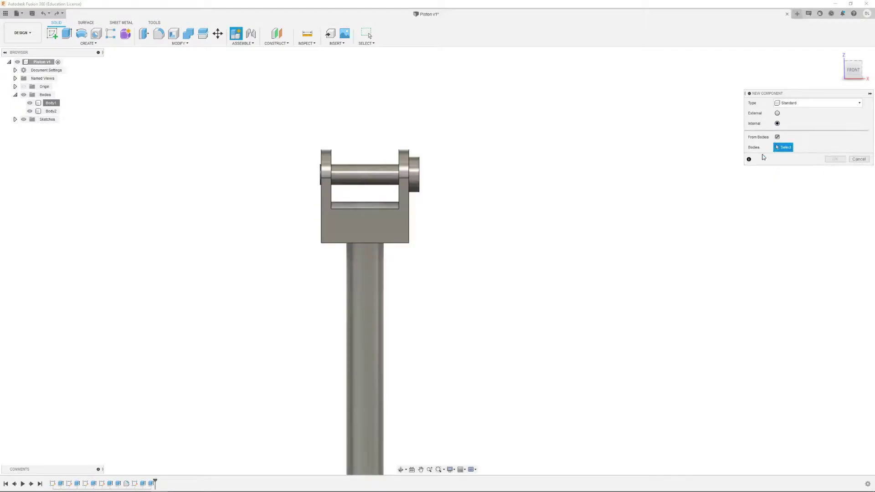
left_click(384, 234)
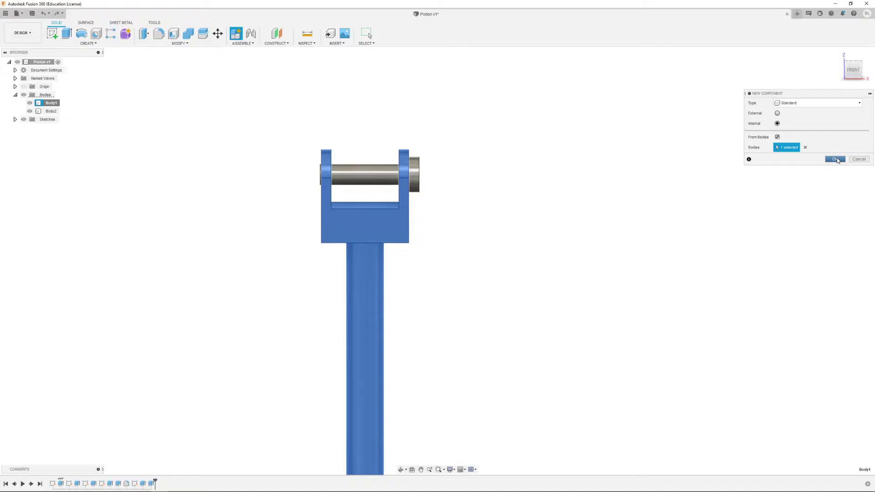
left_click(835, 159)
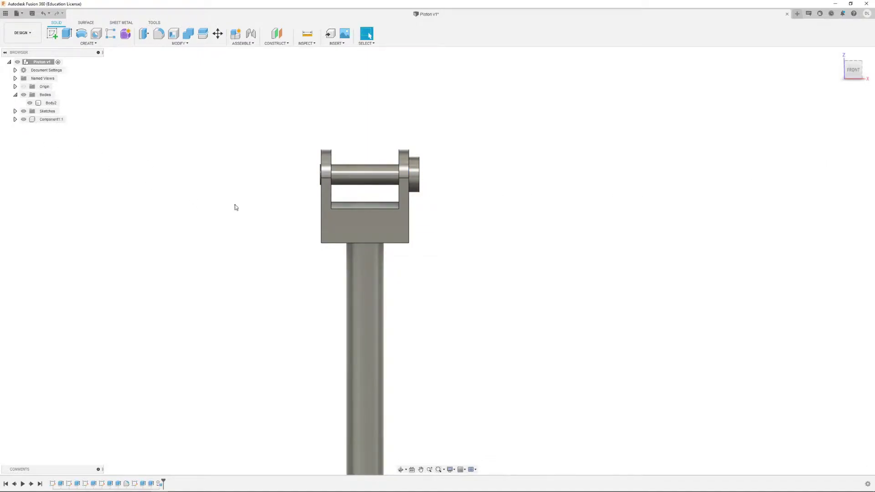
right_click(48, 103)
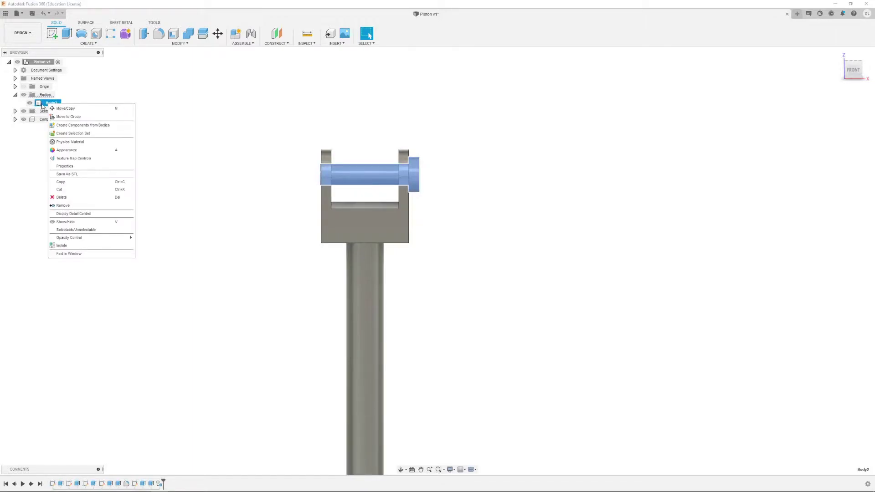
left_click(70, 125)
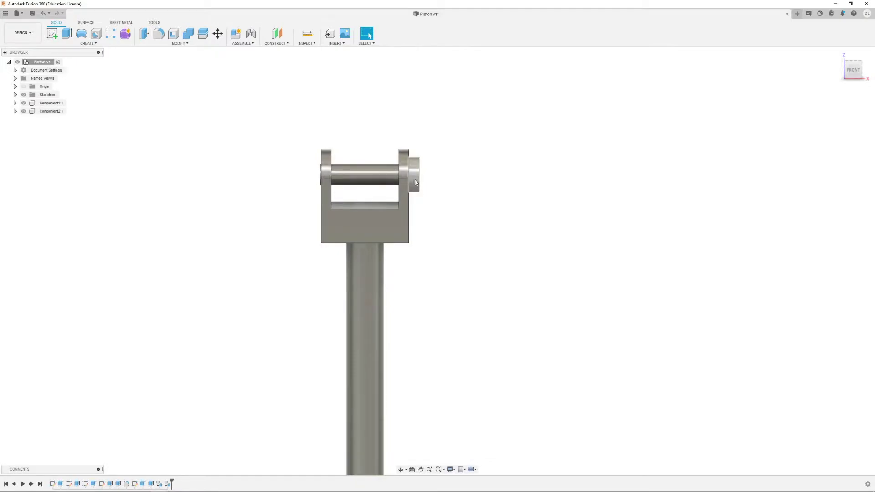
Pull the pin component out of the fork and place it beside the fork on the pin head's side.
left_click_drag(414, 182, 290, 118)
left_click_drag(521, 108, 558, 194)
middle_click_drag(498, 245, 480, 283, "shift")
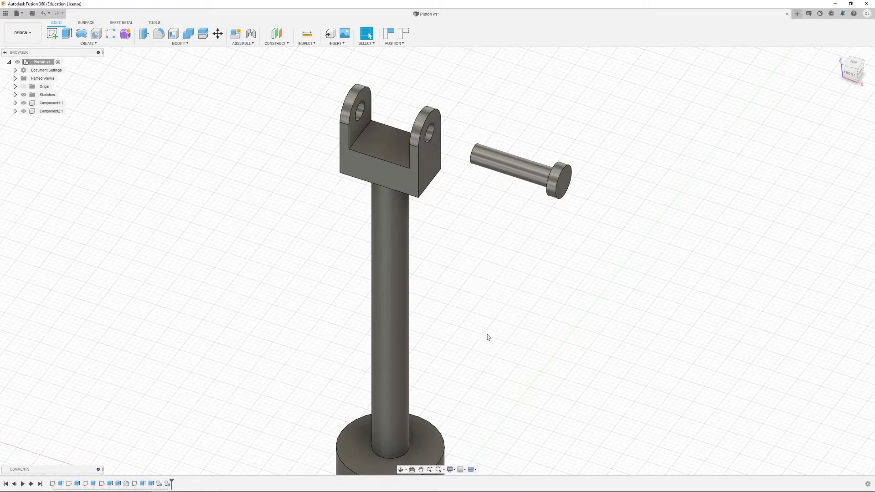
middle_click_drag(470, 334, 541, 236)
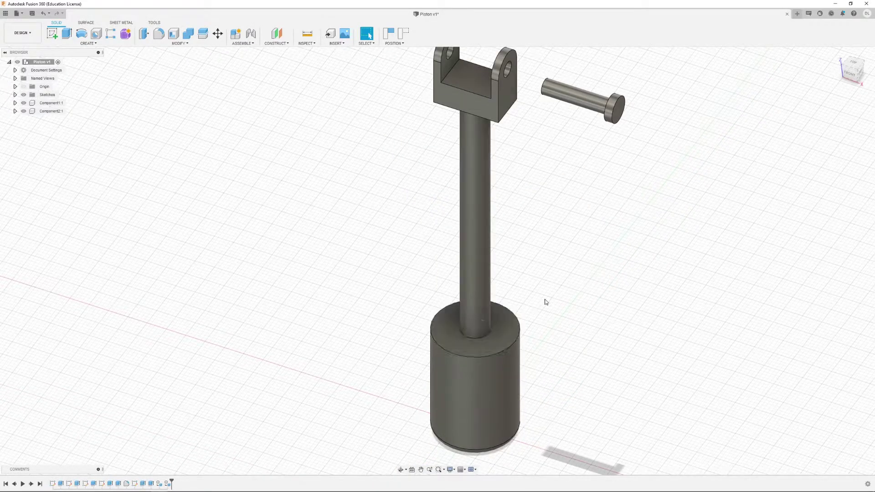
scroll(578, 288, "down", 2)
scroll(578, 289, "up", 2)
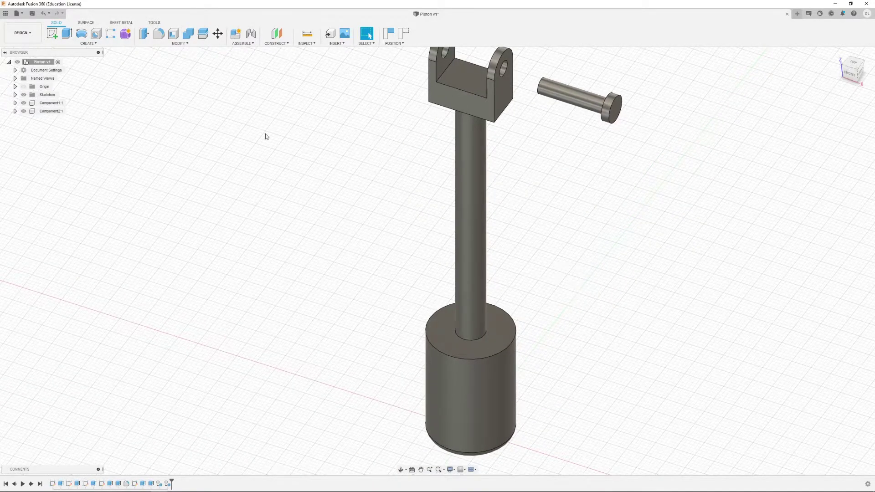
Capture the pin's moved position and create a box about 13 mm long, 8 mm wide and 9 mm high as a new body beside the piston.
left_click(89, 43)
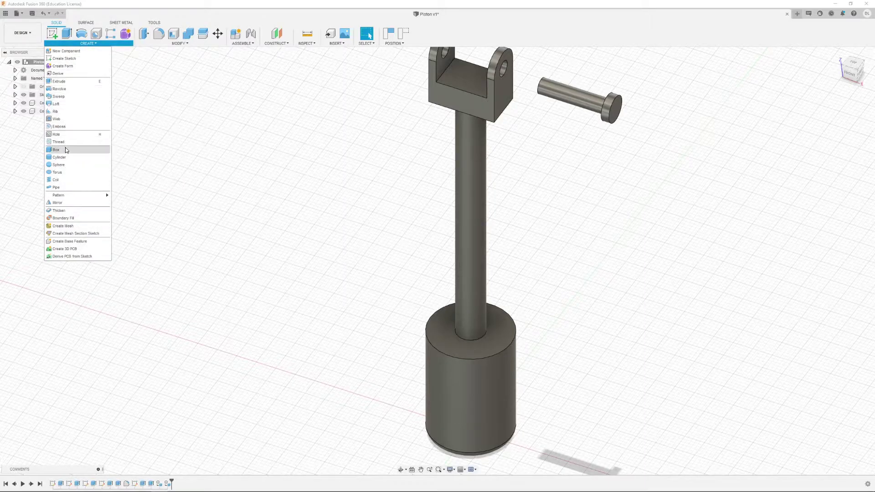
left_click(67, 150)
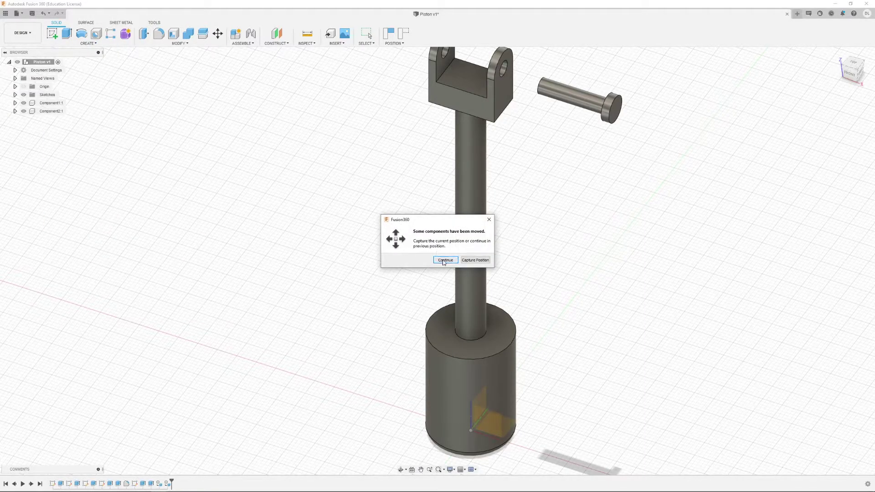
left_click(475, 260)
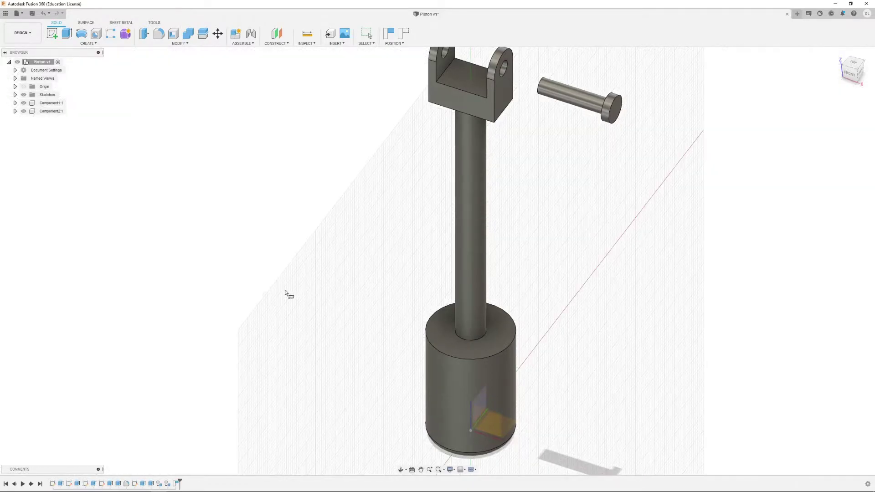
left_click(510, 421)
left_click(302, 297)
left_click(336, 330)
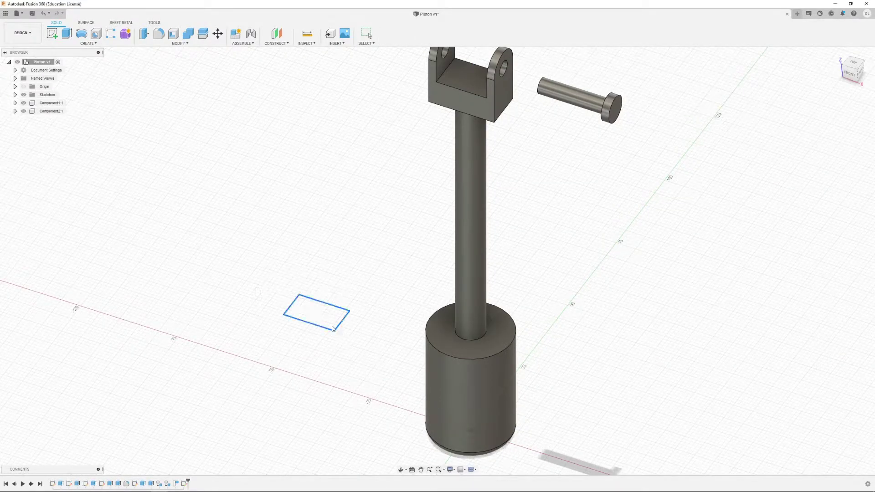
left_click_drag(315, 304, 316, 277)
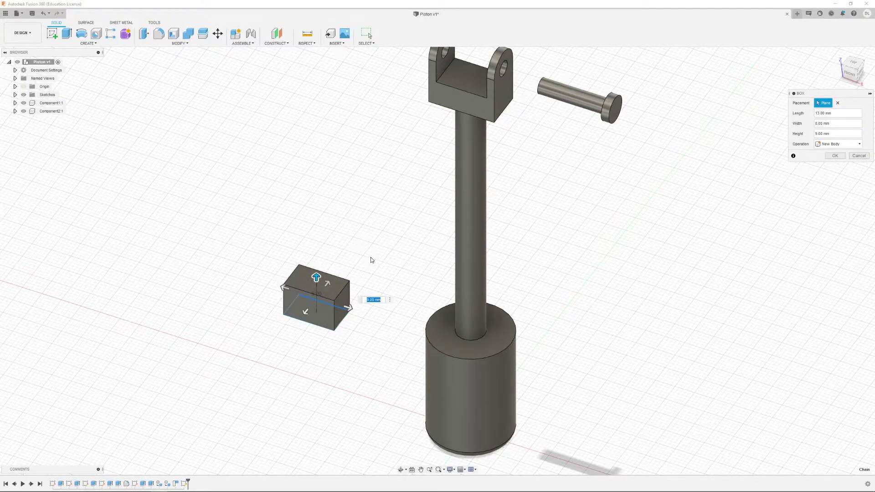
key("Return")
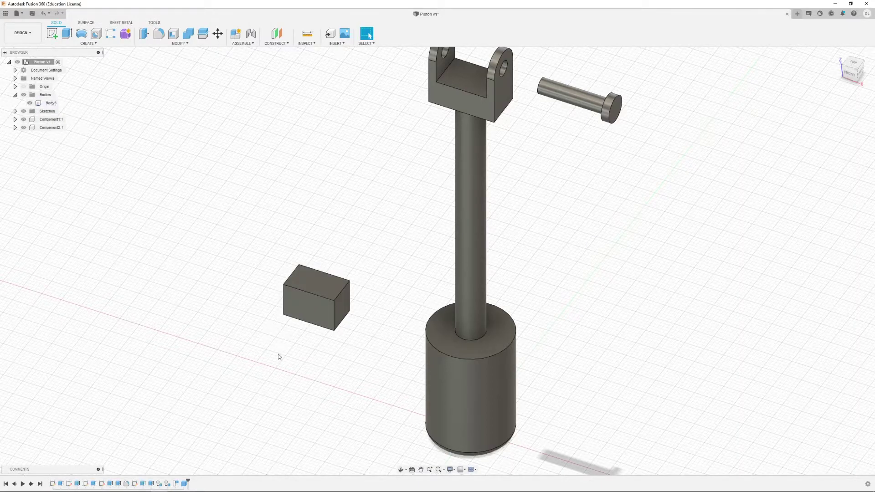
Move the pin component to the opposite side of the piston rod, above the box.
middle_click_drag(356, 371, 371, 350, "shift")
scroll(372, 350, "down", 1)
middle_click_drag(398, 287, 350, 343)
left_click_drag(534, 152, 326, 194)
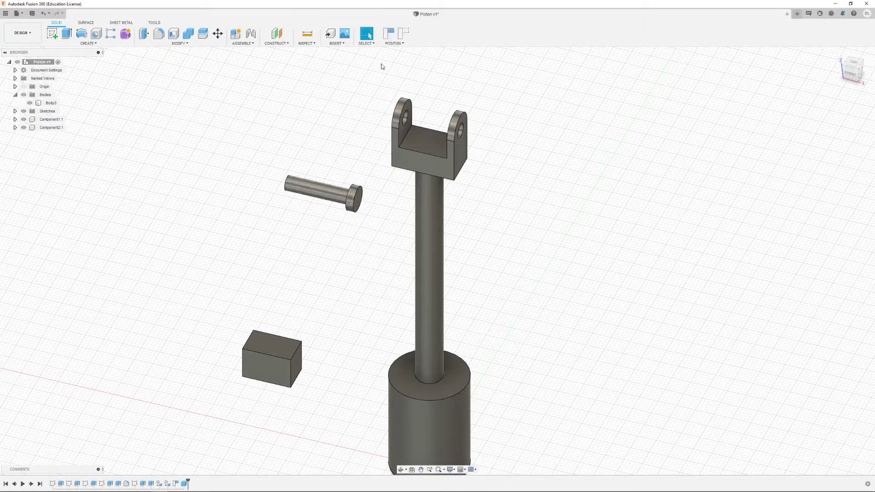
Revert the pin's move, try shifting the pin above the box and the piston away from it, and revert both positions.
left_click(401, 37)
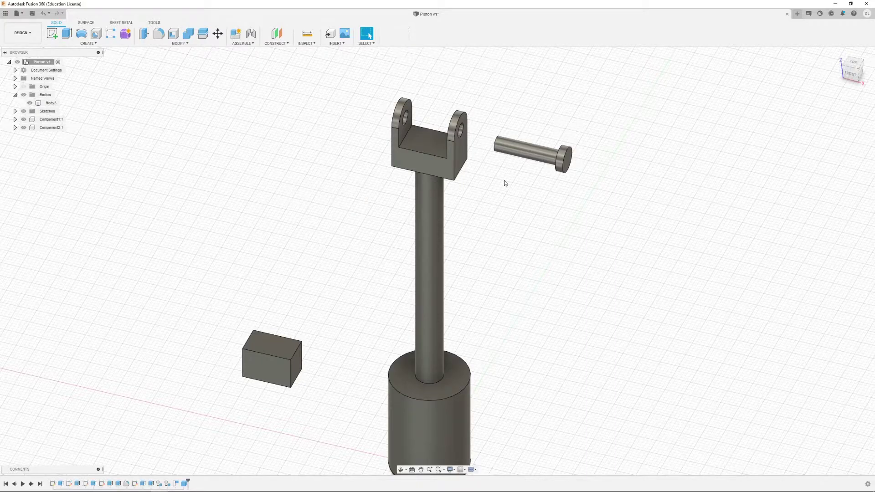
left_click_drag(521, 151, 275, 149)
left_click_drag(424, 205, 560, 118)
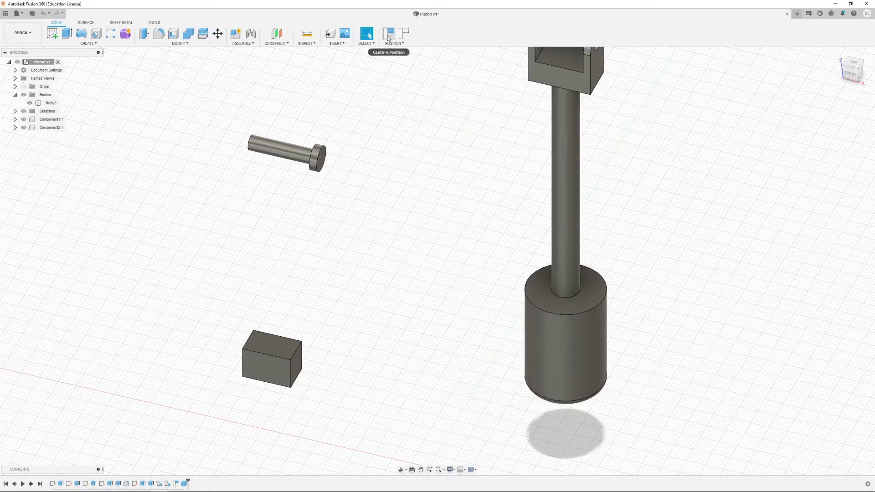
left_click(407, 35)
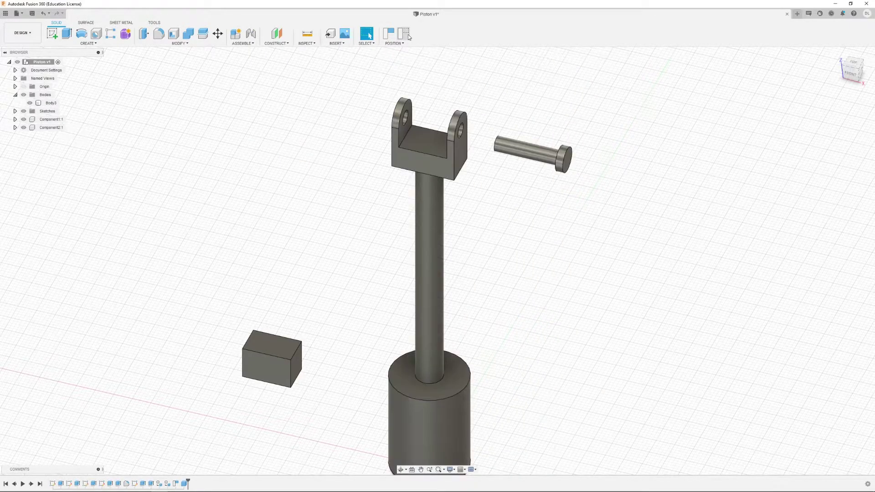
Move the pin above the box and the piston farther away on the opposite side, and capture their positions.
left_click_drag(521, 150, 302, 170)
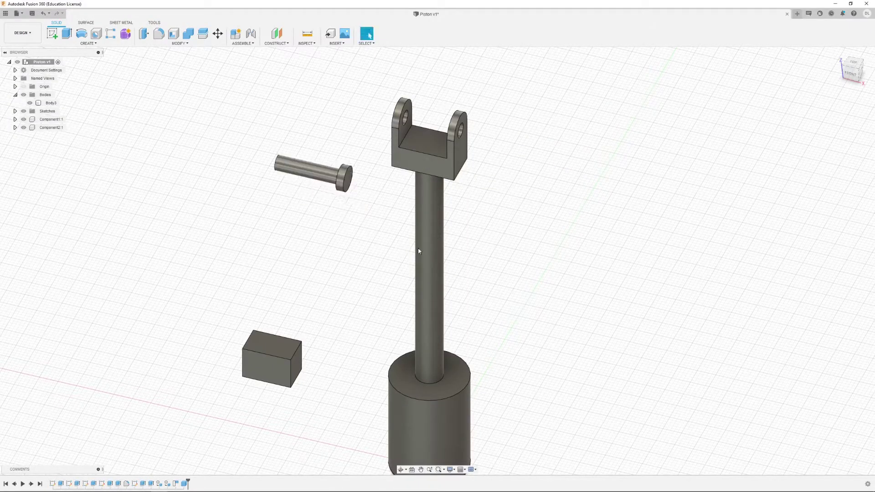
left_click_drag(430, 237, 600, 146)
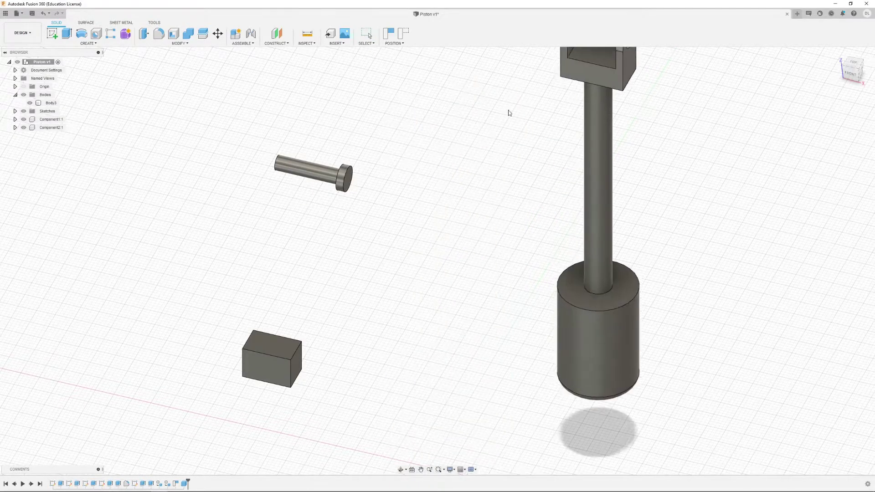
left_click(391, 36)
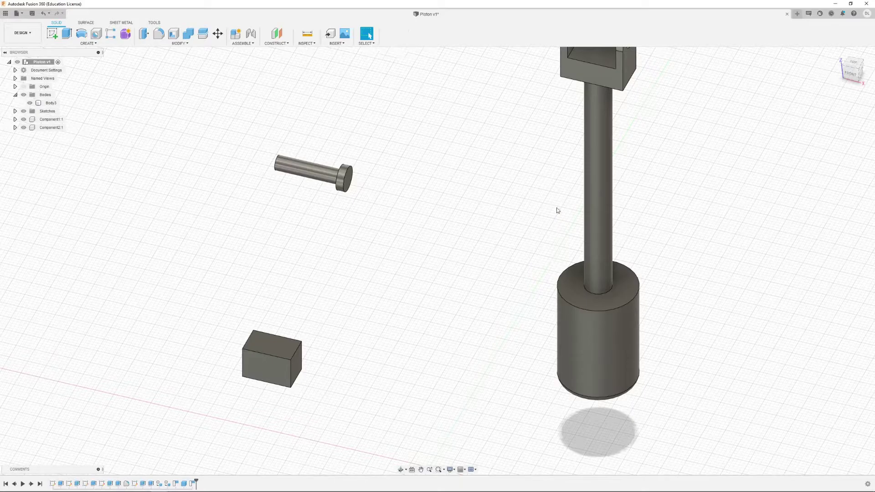
key("ctrl+z")
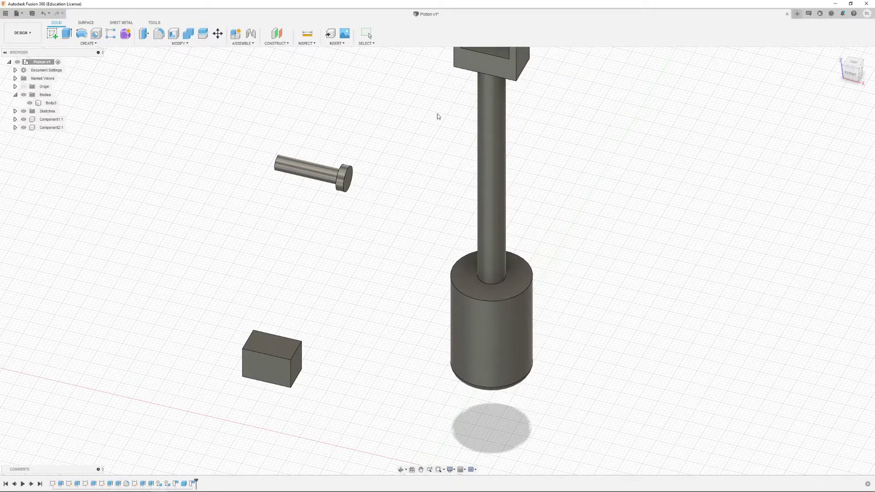
left_click(405, 39)
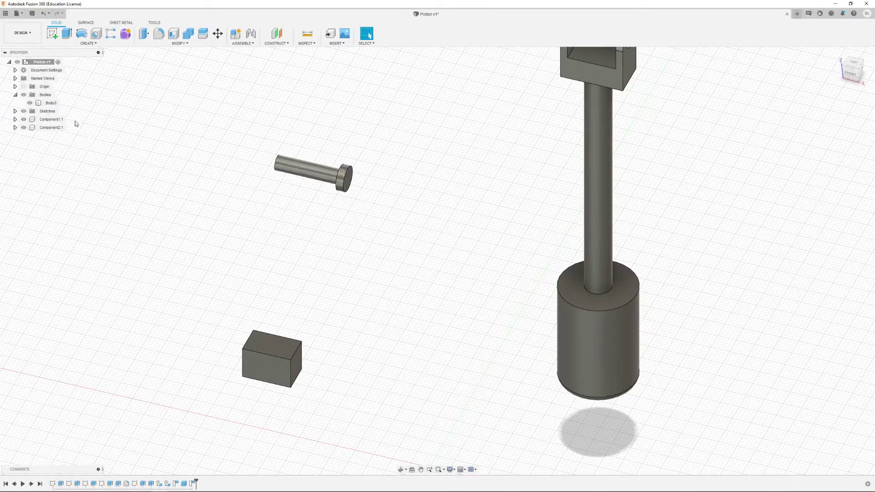
Copy the piston component, paste it as a second instance and move the copy -31 mm along Y.
left_click(50, 120)
right_click(50, 121)
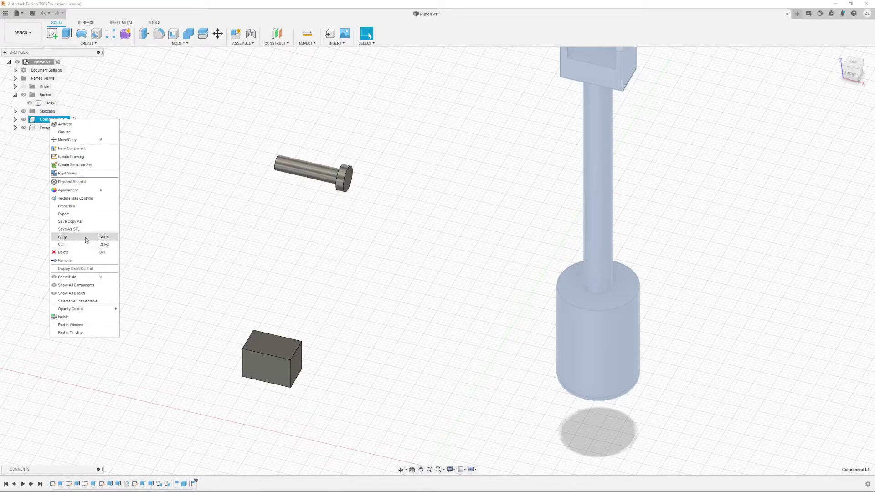
left_click(104, 237)
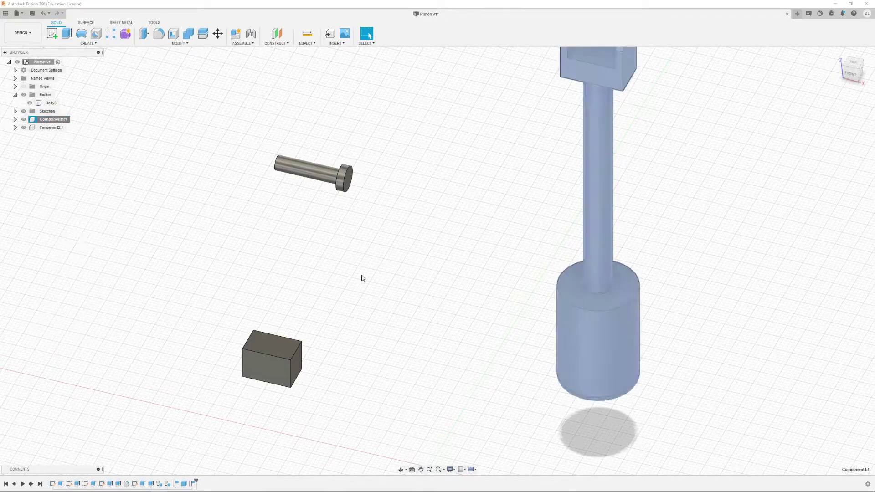
right_click(479, 285)
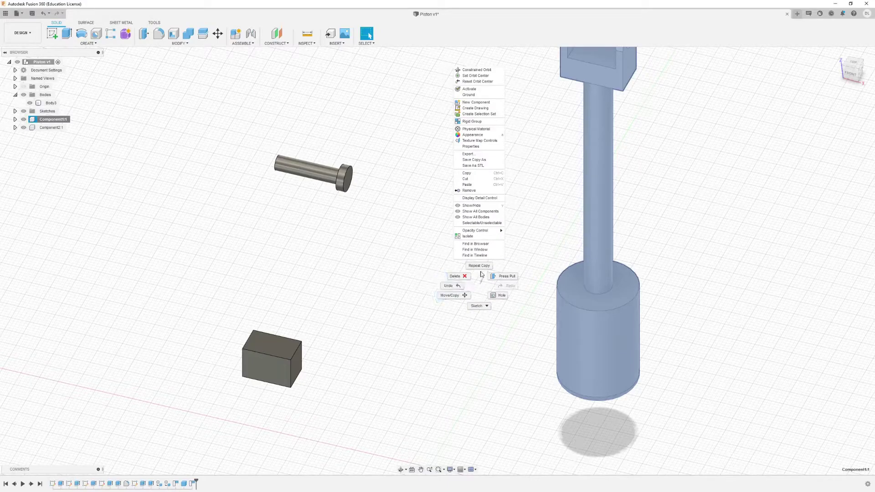
left_click(475, 185)
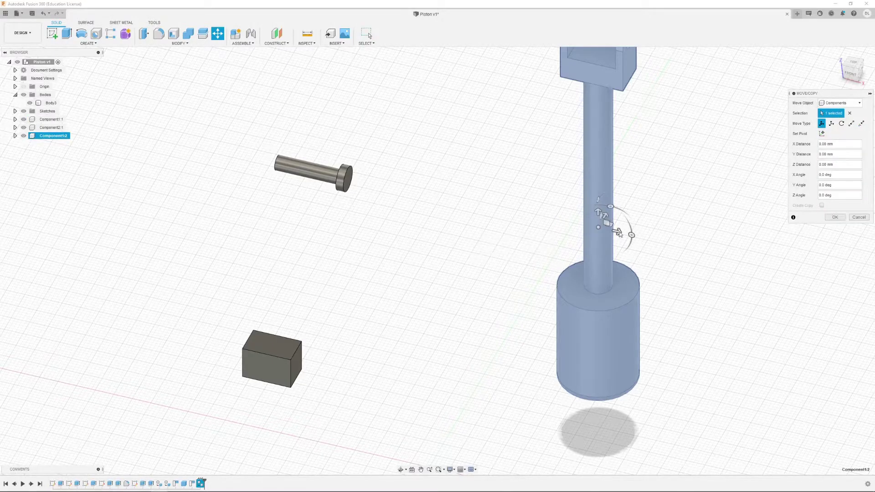
left_click_drag(607, 231, 431, 238)
scroll(455, 225, "down", 2)
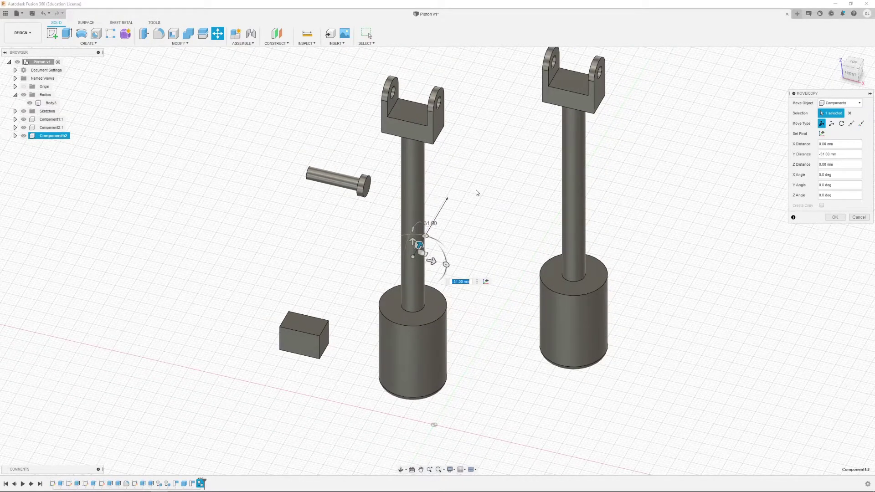
key("Return")
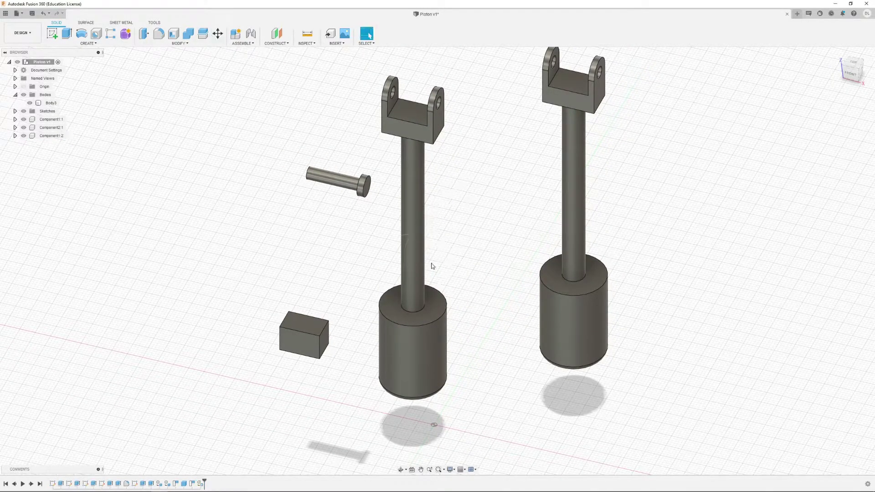
Try enlarging a fork hole on the original piston with Offset Face, using distances of -2 mm and -1 mm.
middle_click_drag(449, 197, 351, 228, "shift")
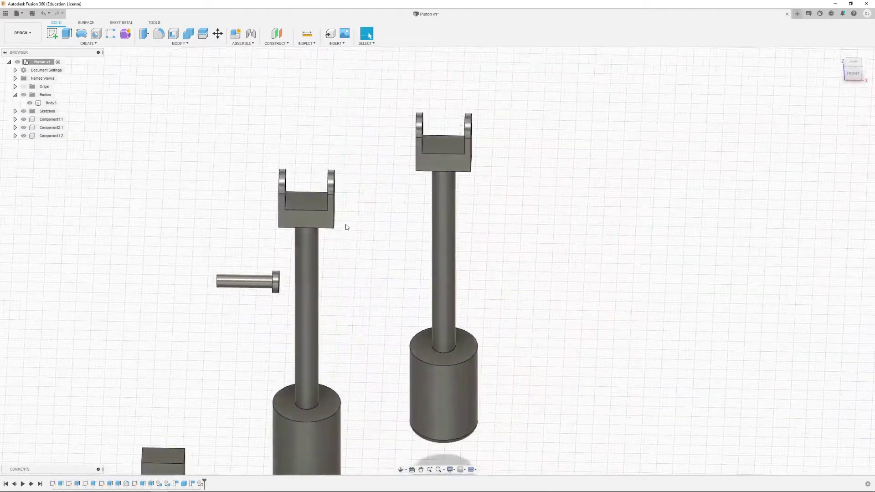
key("F6")
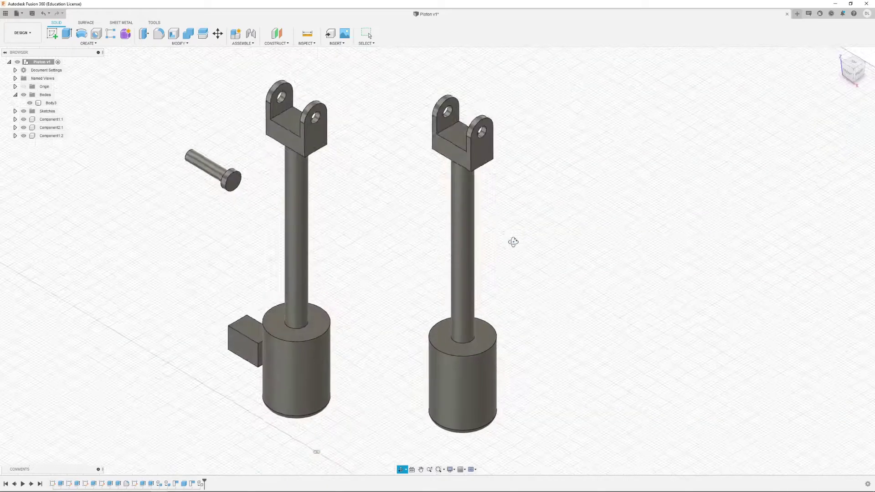
scroll(484, 137, "up", 5)
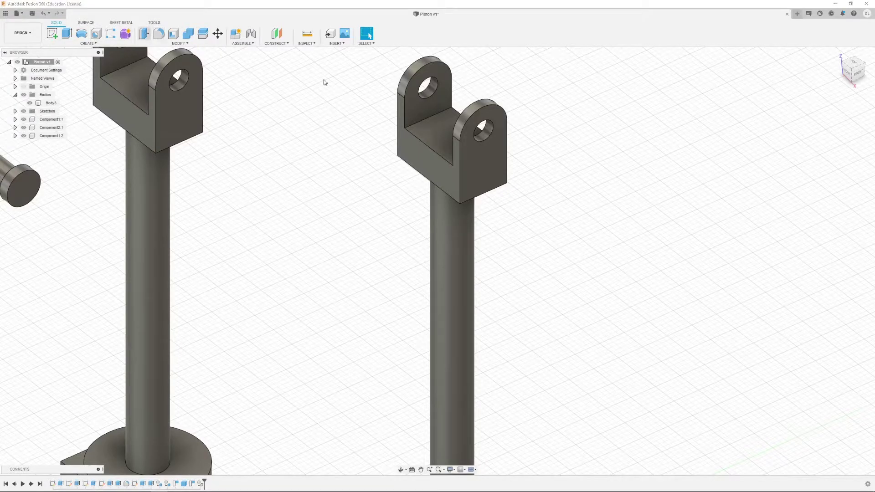
key("q")
left_click(485, 132)
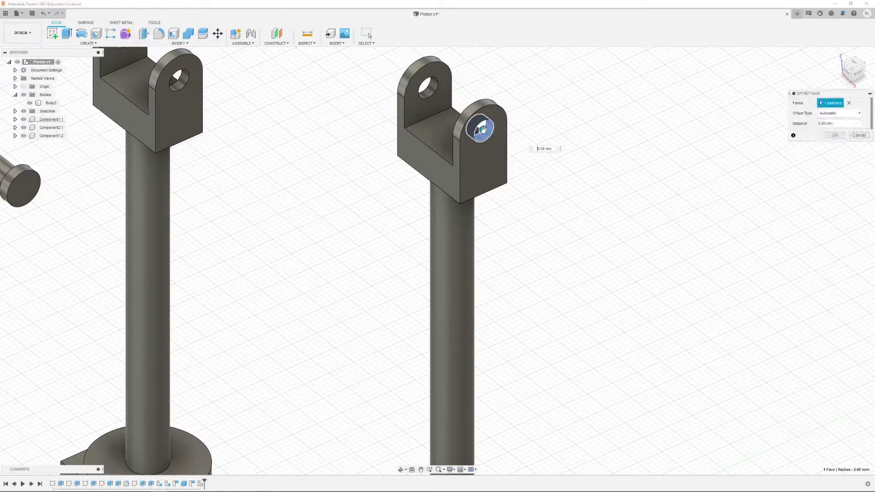
type("-2")
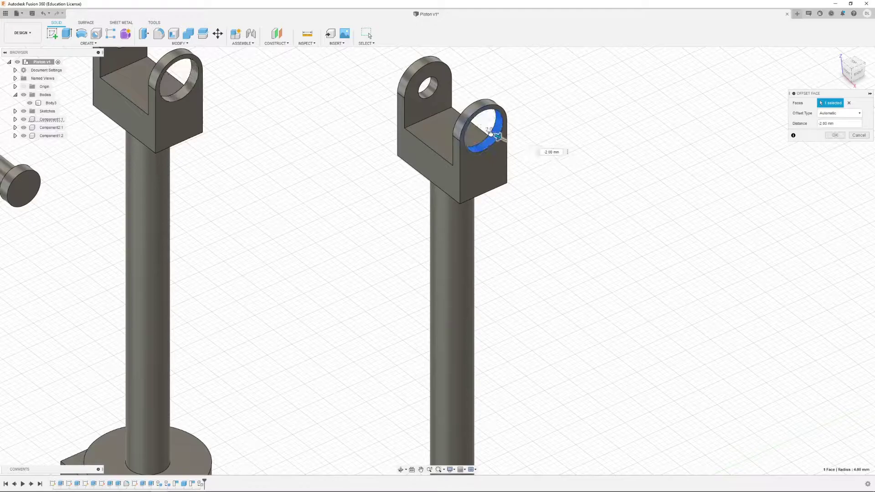
key("Tab")
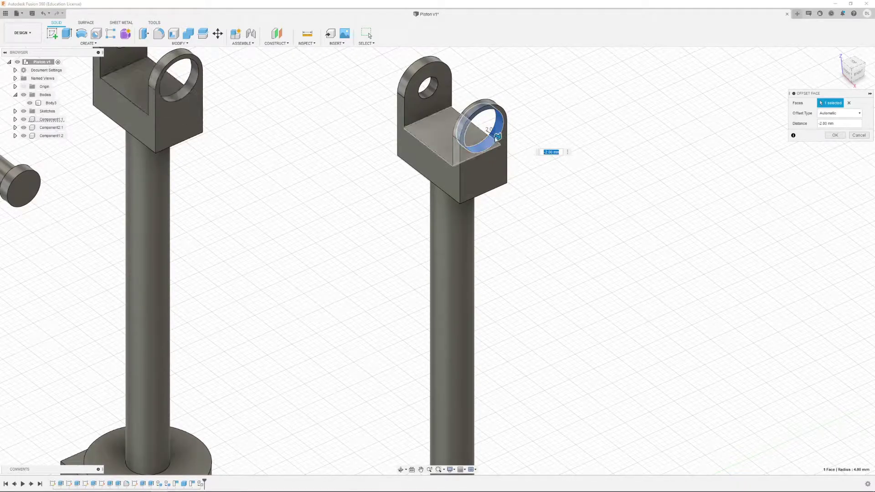
left_click_drag(498, 136, 494, 135)
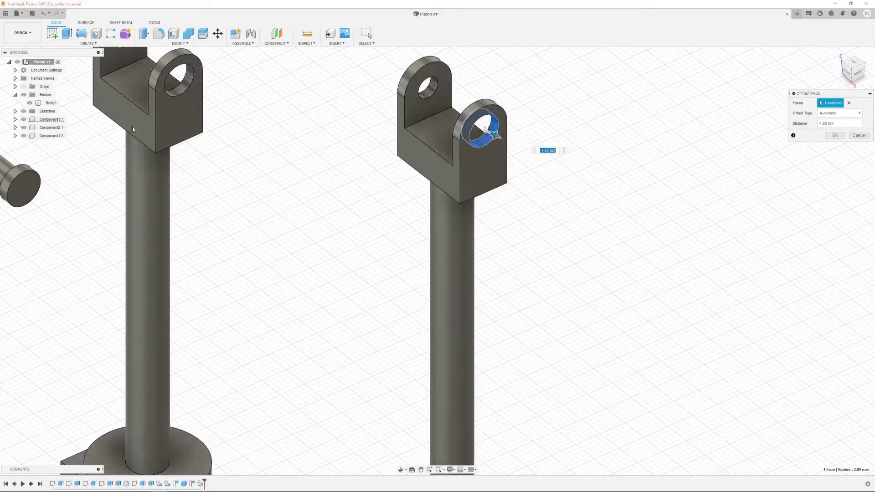
key("Return")
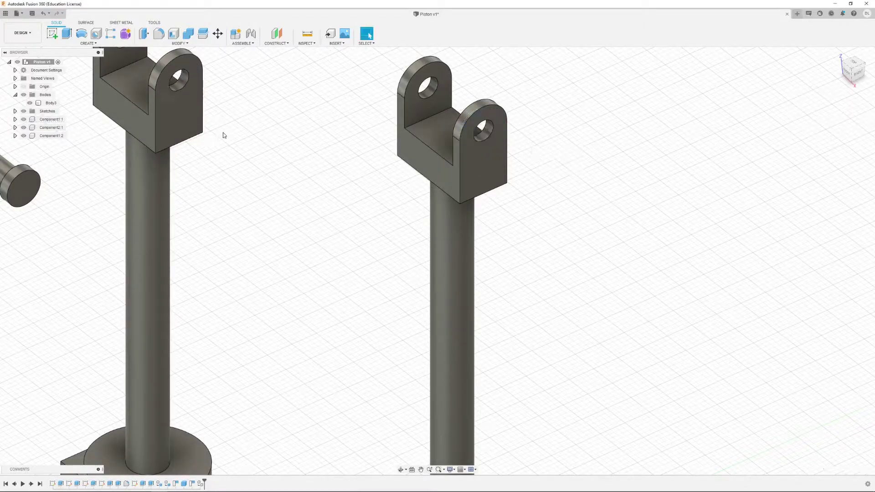
Examine the two piston instances beside the pin and the box from several angles.
scroll(230, 117, "down", 2)
middle_click_drag(307, 215, 378, 215)
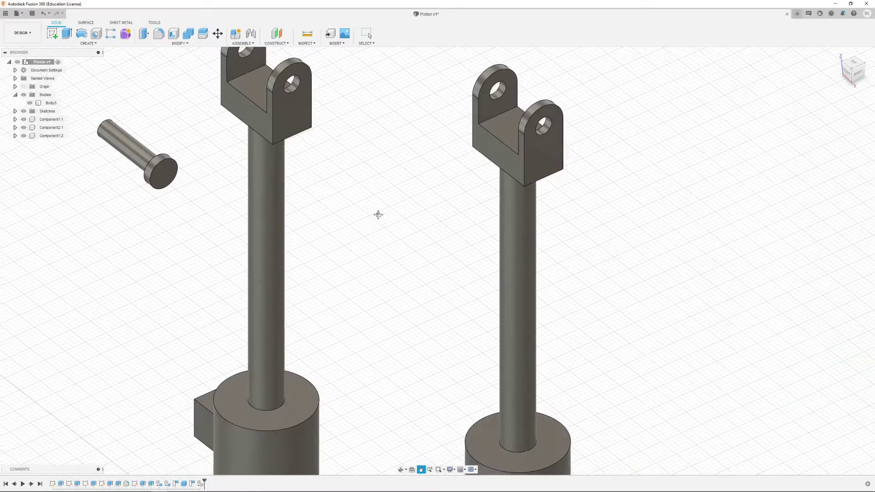
middle_click_drag(381, 244, 414, 259, "shift")
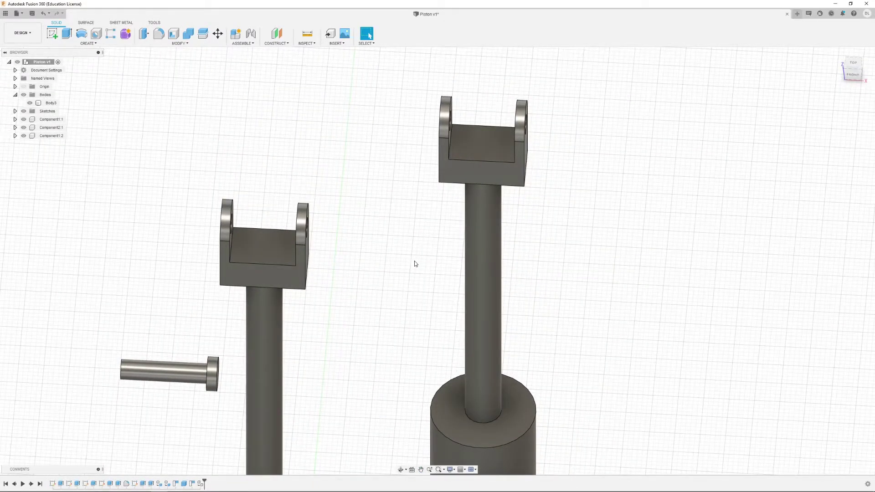
middle_click_drag(408, 268, 401, 192, "shift")
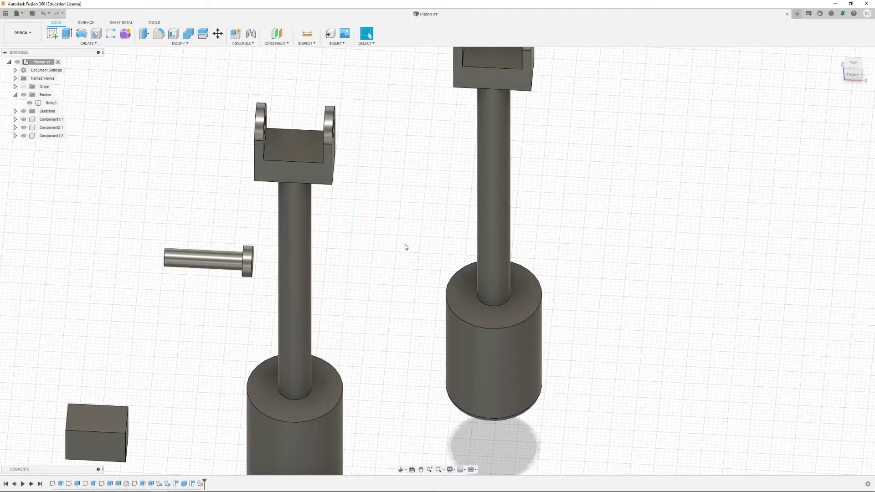
scroll(405, 246, "down", 3)
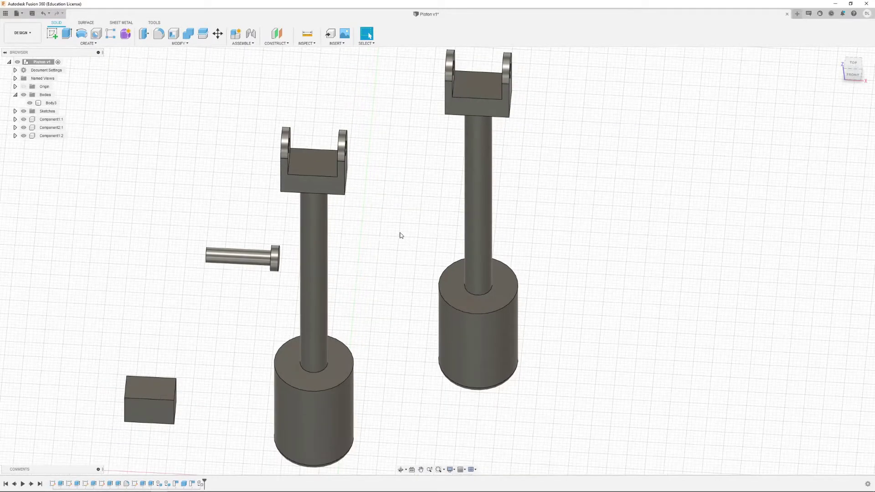
scroll(401, 235, "up", 1)
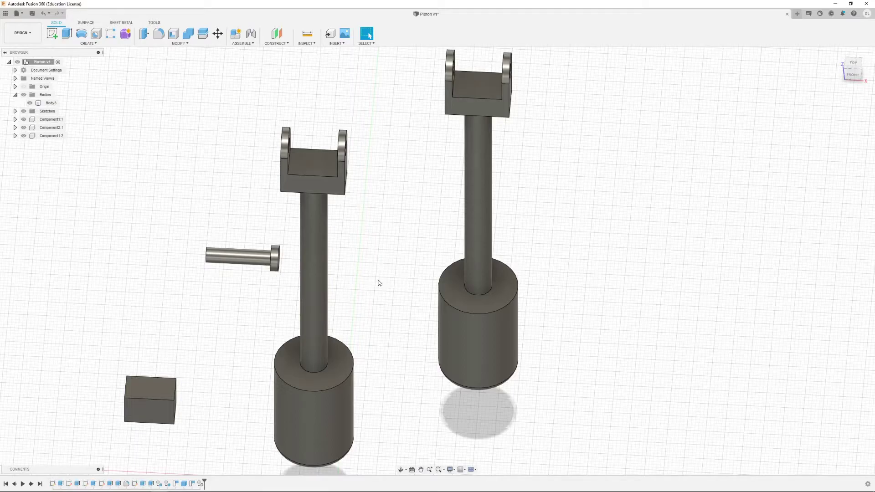
scroll(401, 246, "up", 3)
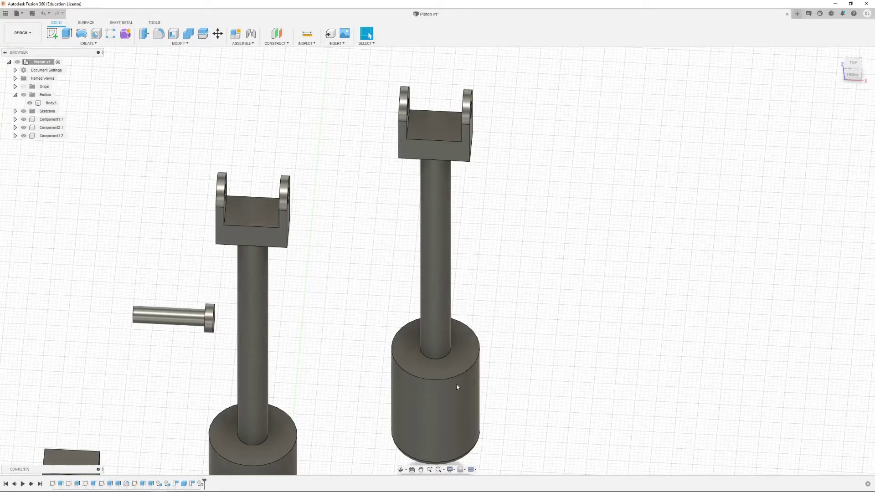
middle_click_drag(347, 316, 412, 264)
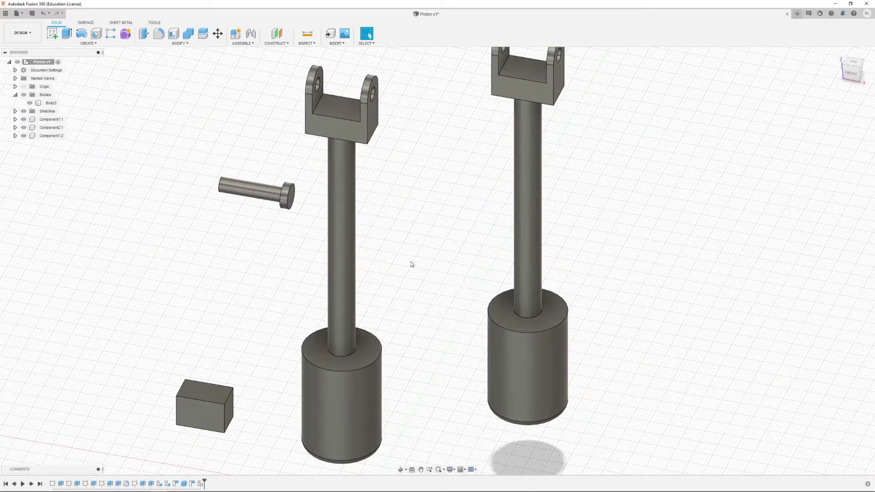
Undo the pasted piston copy, the captured positions and the moves of the pin and piston.
key("ctrl+z")
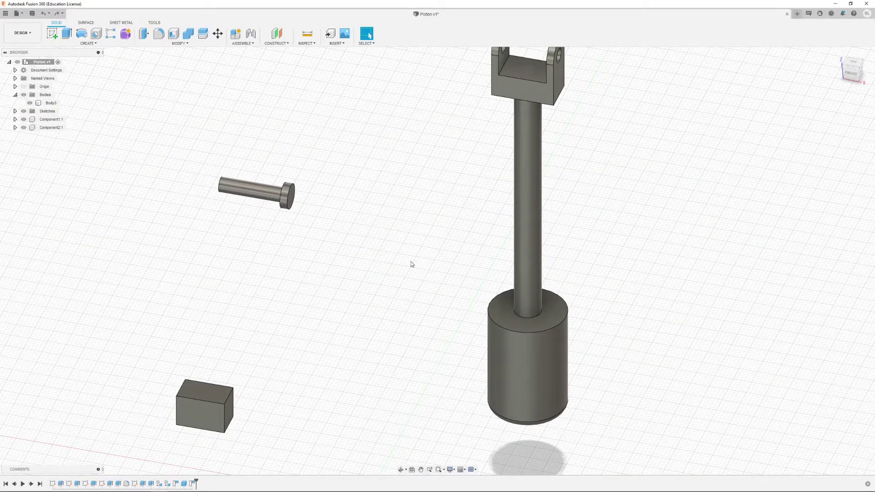
key("ctrl+z")
key("ctrl+z")
key("ctrl+z")
key("ctrl+z")
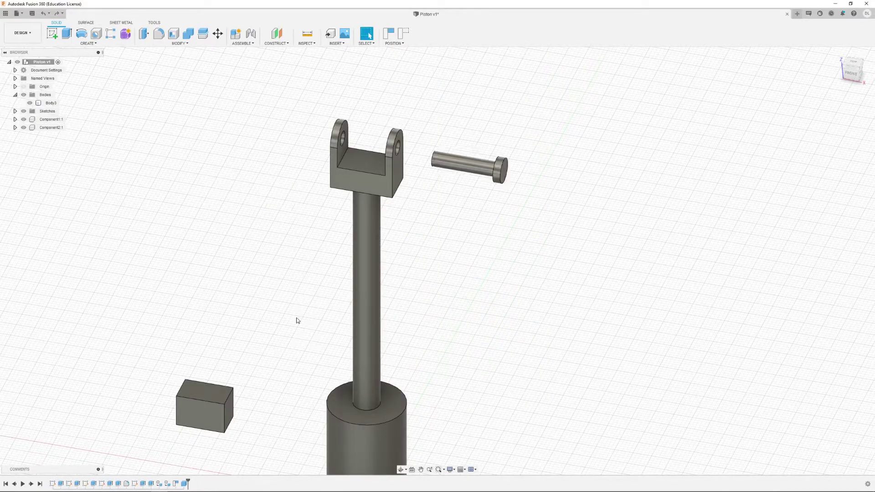
Undo the box, the pin's earlier captured move and the pin body's conversion to a component, keeping only the piston as a component.
key("ctrl+y")
key("ctrl+y")
key("ctrl+z")
key("ctrl+z")
key("ctrl+y")
key("ctrl+z")
key("ctrl+z")
key("ctrl+z")
key("ctrl+z")
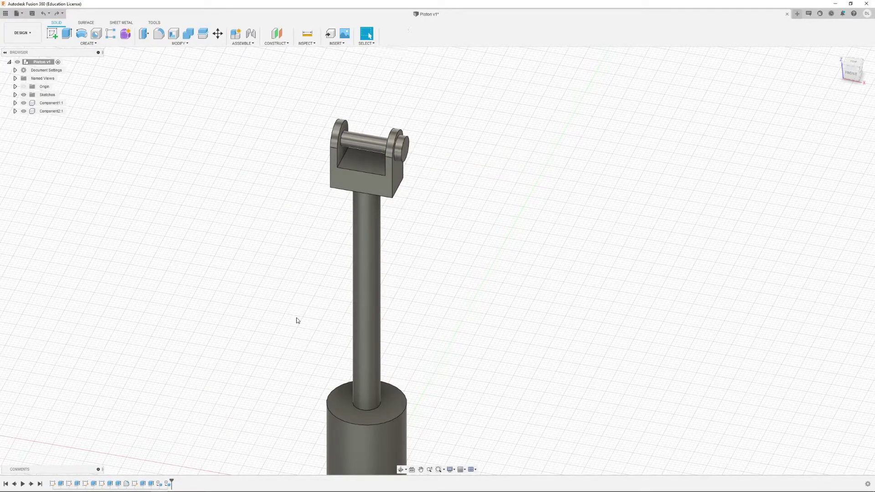
key("ctrl+z")
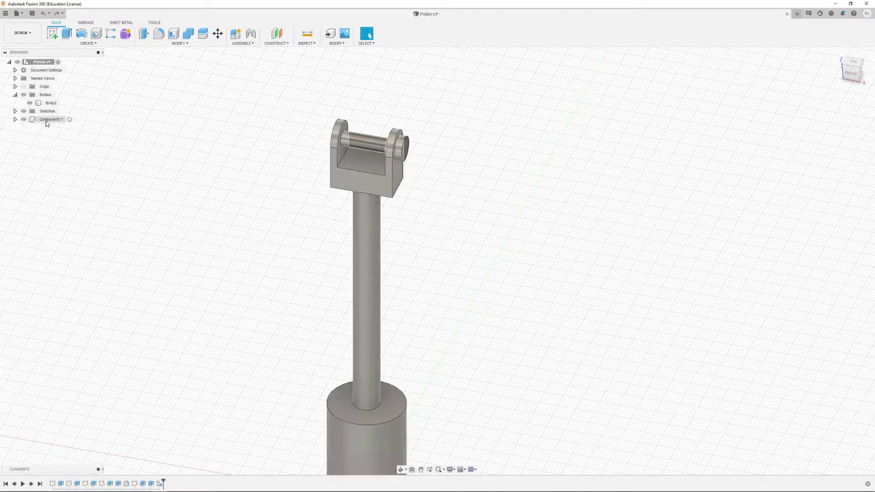
Expand the piston component's contents in the browser and select the pin body, Body2.
left_click(15, 120)
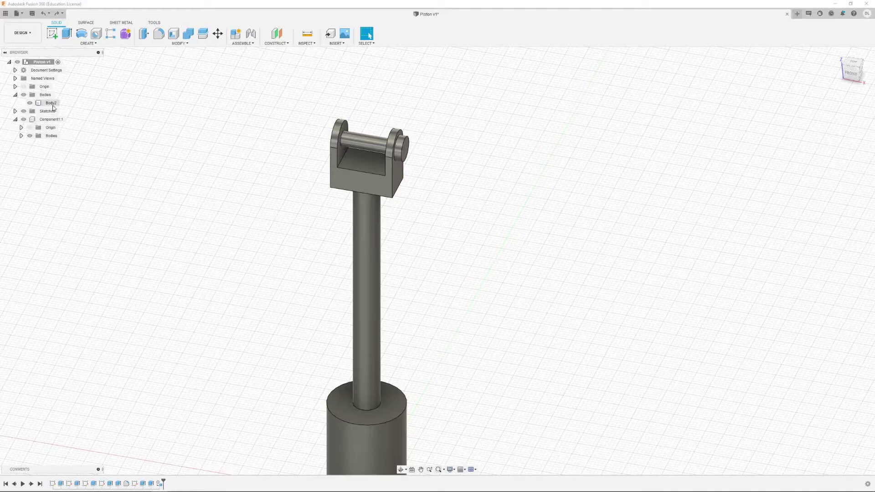
double_click(49, 105)
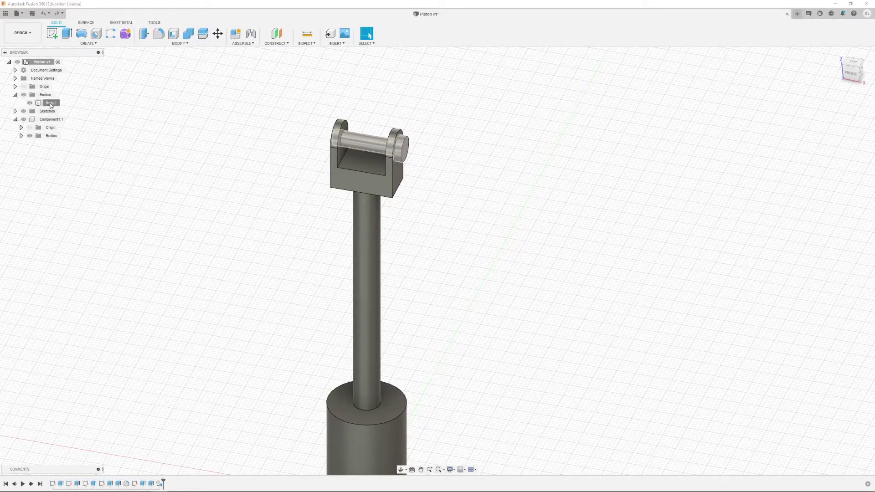
Move the pin body, Body2, from the root bodies into the piston component's bodies.
left_click_drag(50, 104, 49, 138)
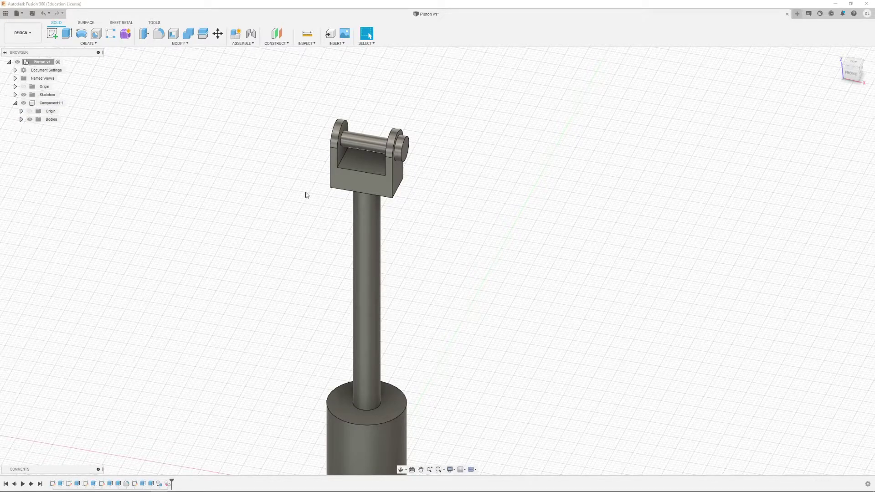
scroll(282, 209, "down", 2)
scroll(318, 199, "up", 2)
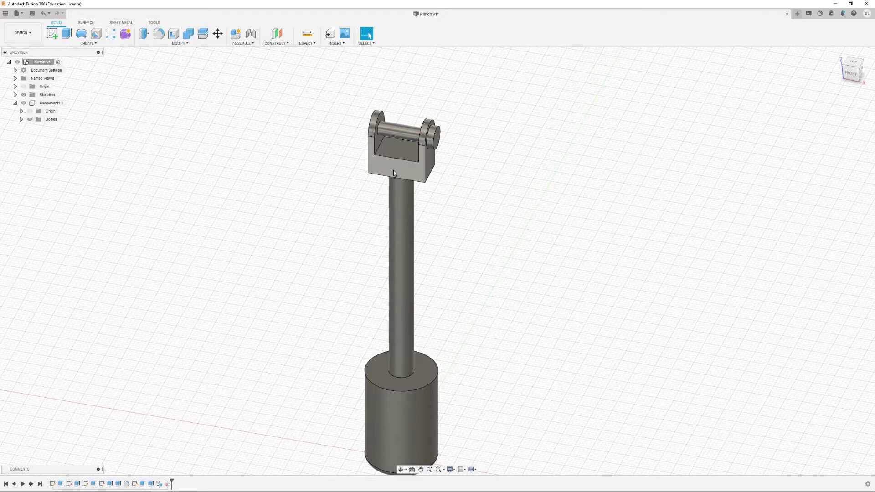
Try moving the piston component together with its pin and revert it to its original position.
middle_click_drag(381, 177, 367, 167)
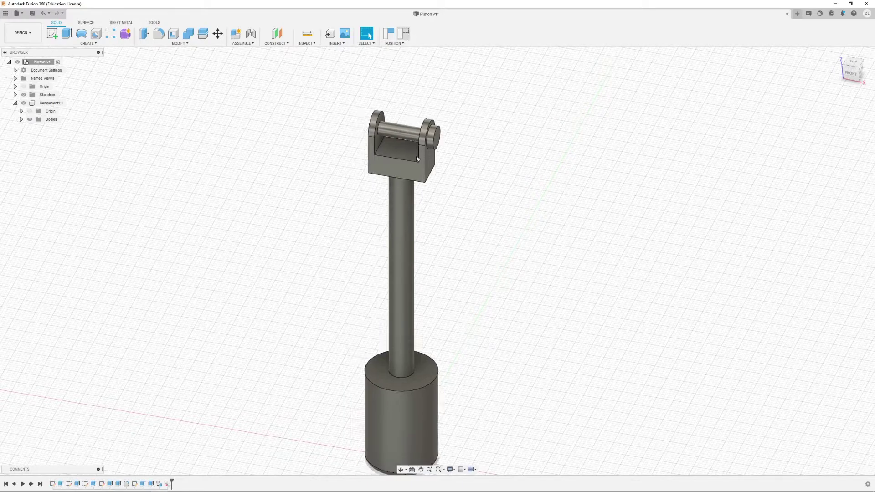
middle_click_drag(478, 164, 452, 219, "shift")
key("Escape")
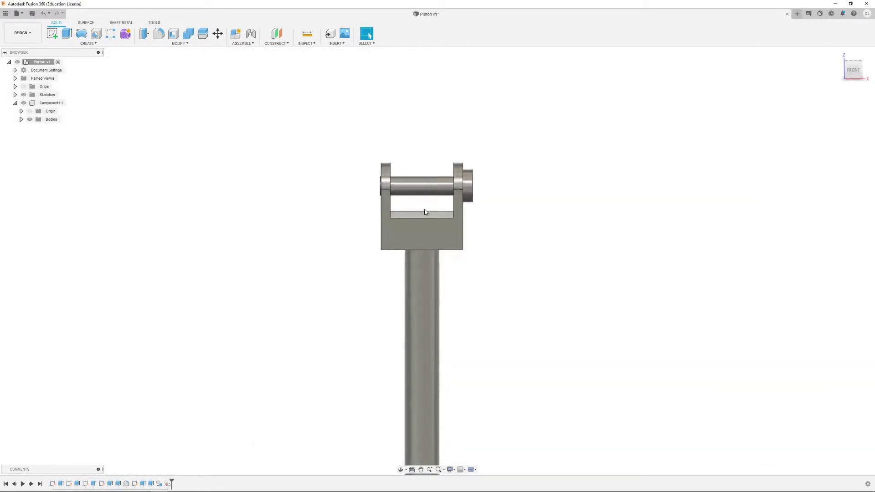
scroll(423, 181, "up", 2)
left_click_drag(423, 181, 409, 169)
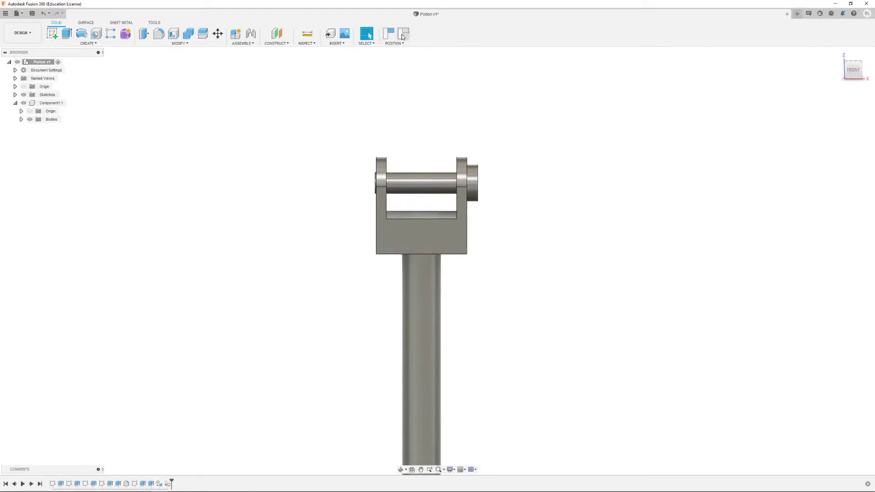
middle_click_drag(461, 172, 467, 240, "shift")
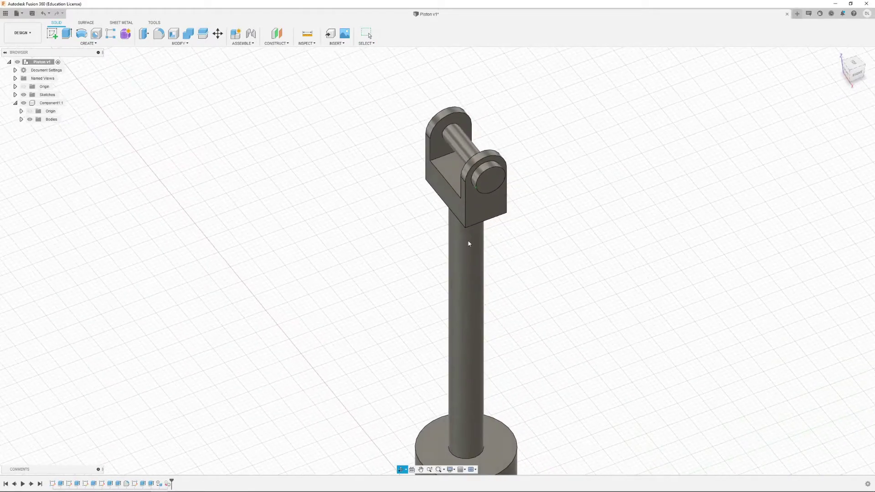
middle_click_drag(515, 265, 477, 222)
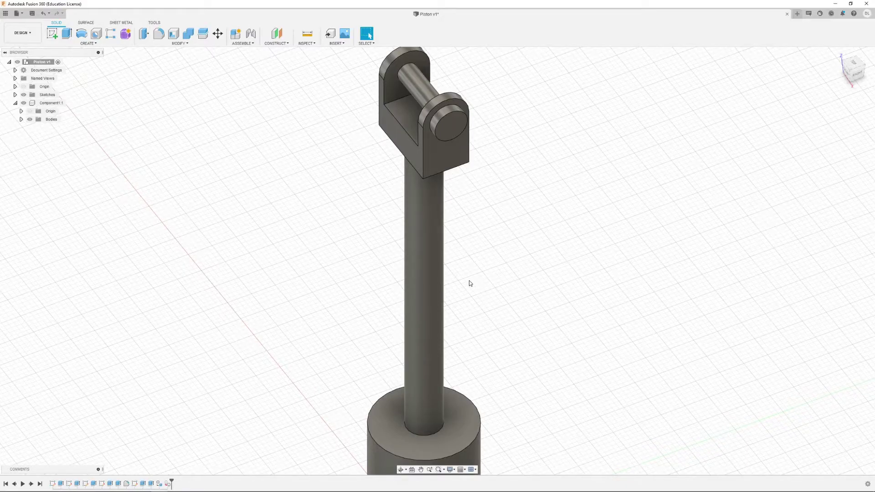
scroll(469, 280, "down", 2)
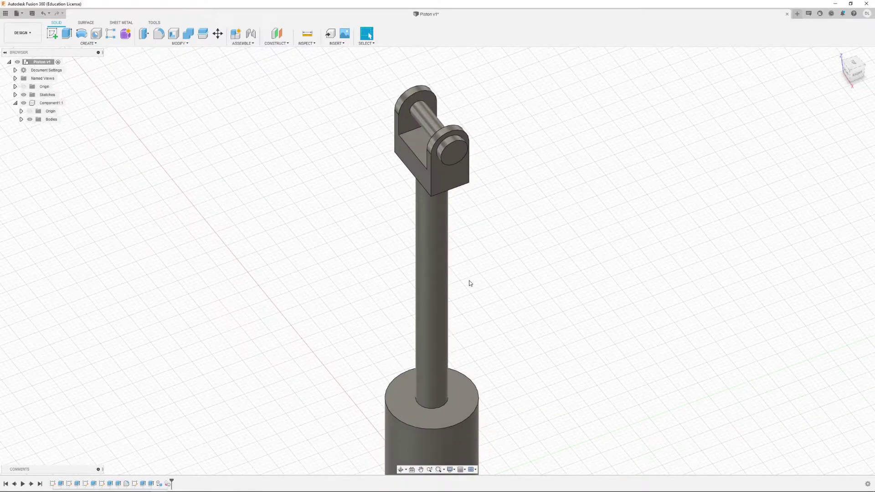
scroll(469, 280, "up", 1)
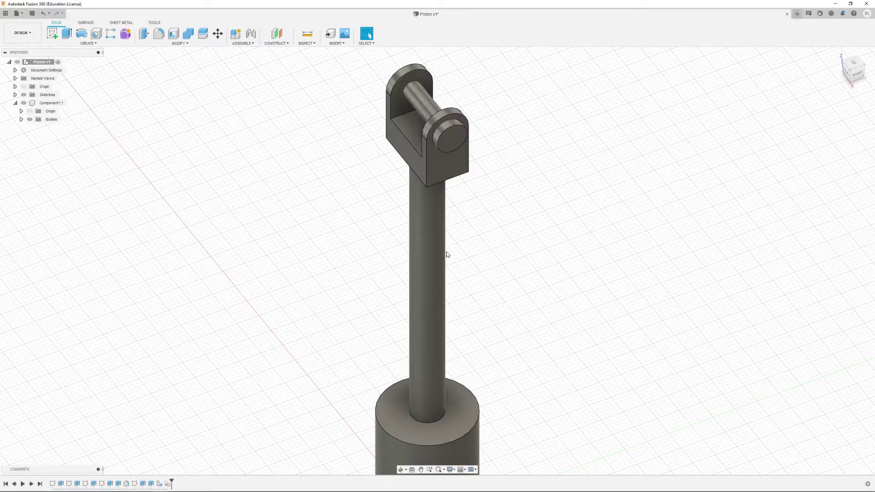
middle_click_drag(423, 272, 372, 299, "shift")
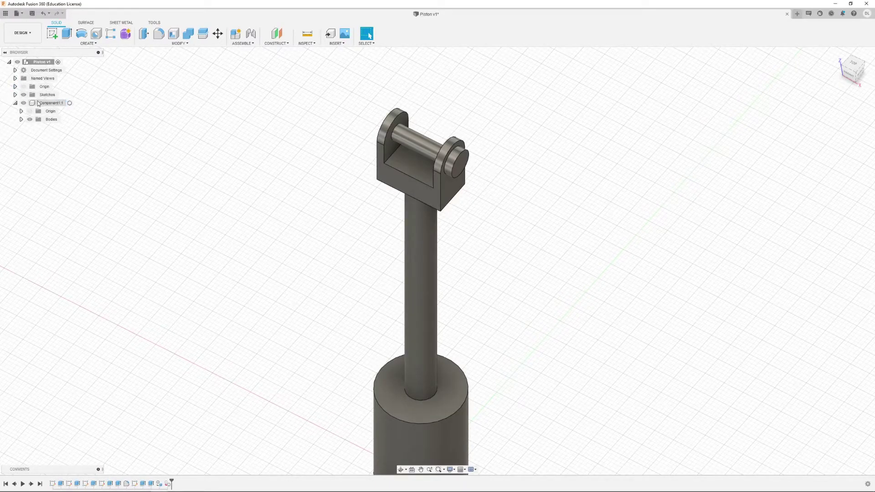
scroll(337, 289, "down", 2)
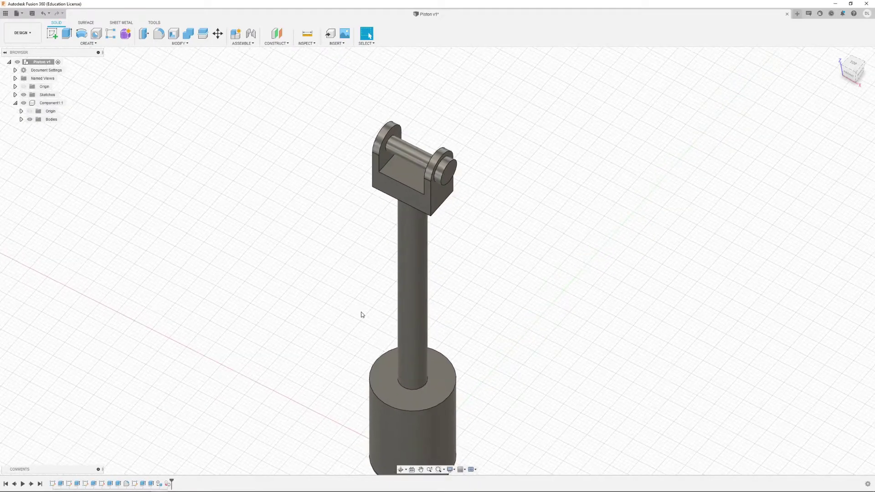
middle_click_drag(361, 306, 423, 242, "shift")
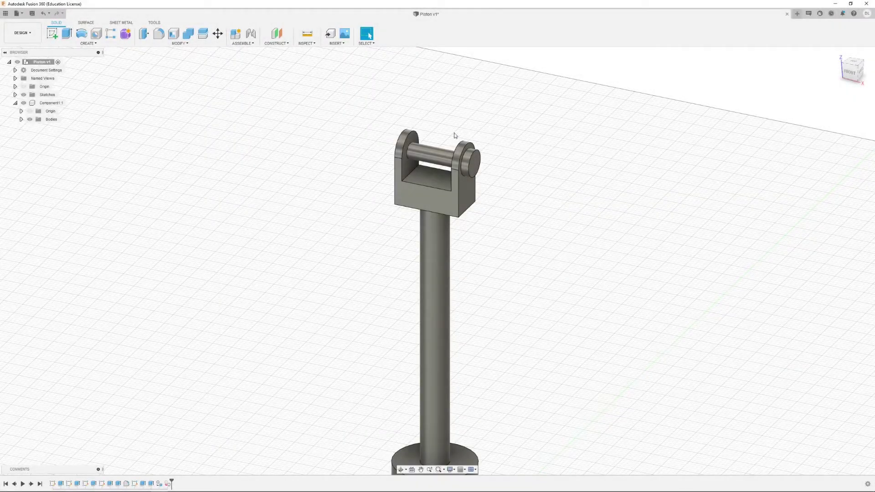
Start a Derive from the piston design and save the source with the version description "User Saved".
left_click(91, 43)
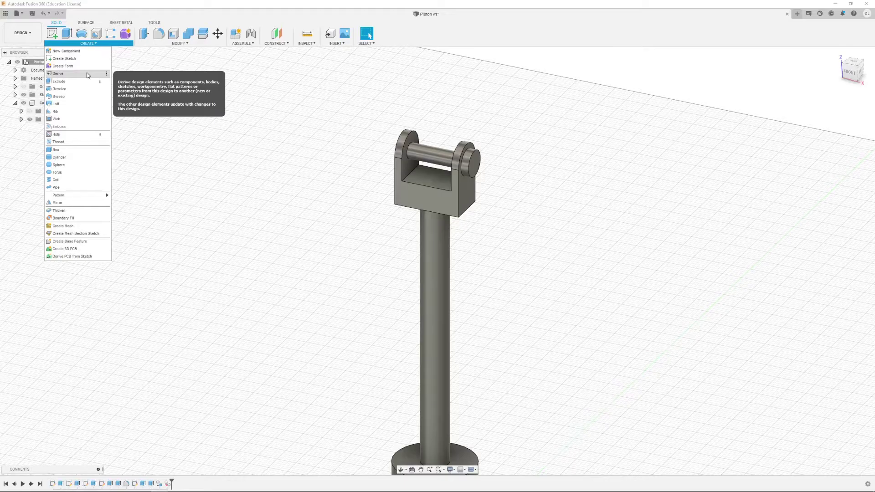
left_click(88, 74)
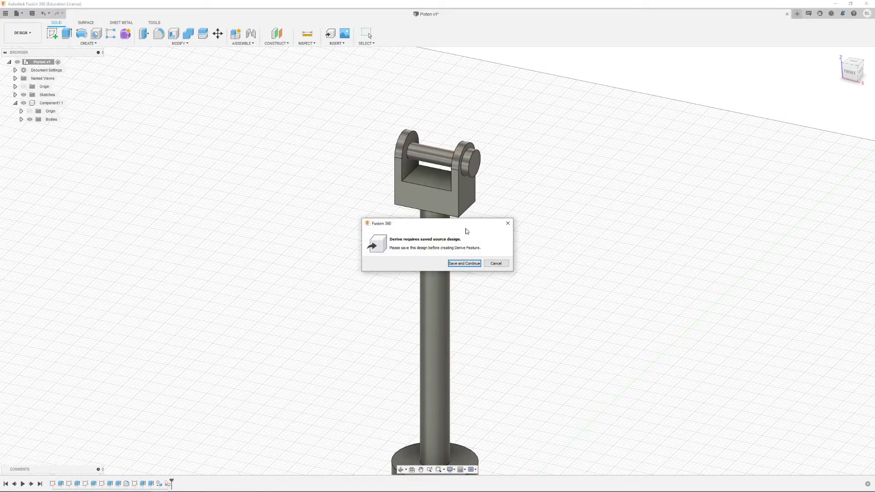
left_click(467, 264)
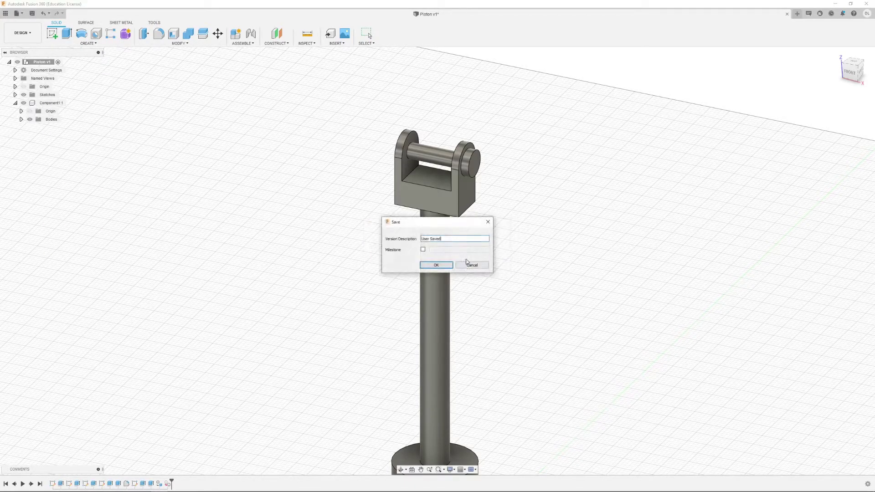
left_click(436, 265)
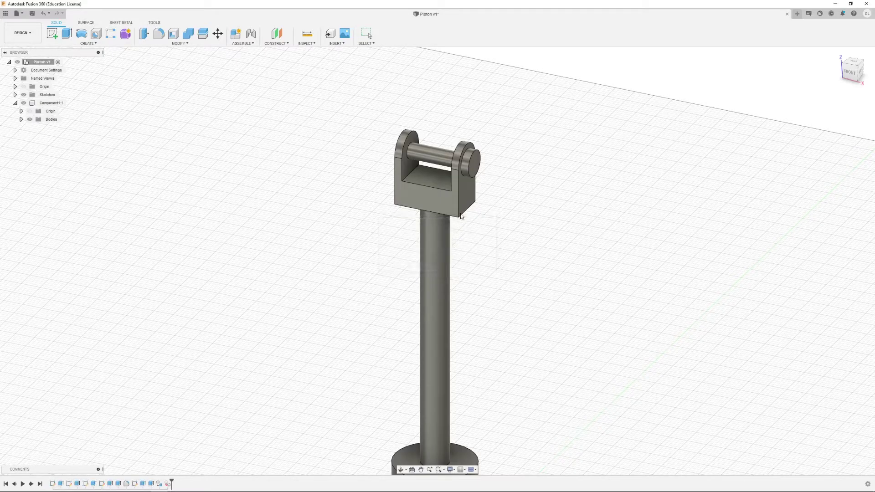
Derive only the pin body into a new design with its objects placed at the origin, and expand the new design's bodies.
left_click(471, 165)
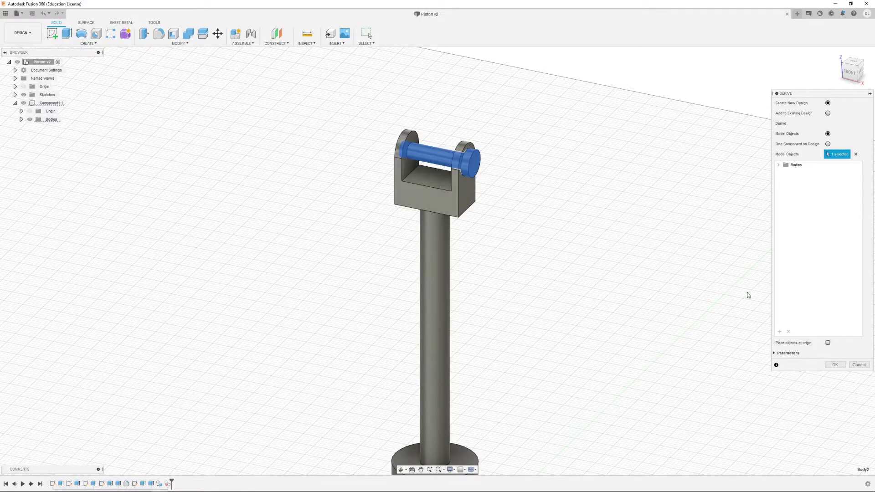
left_click(827, 342)
left_click(834, 365)
left_click(828, 103)
left_click(834, 365)
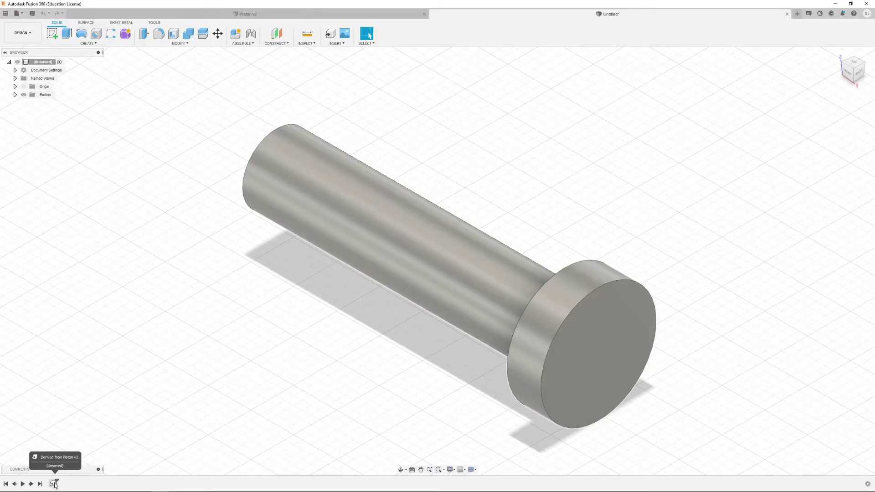
left_click(15, 95)
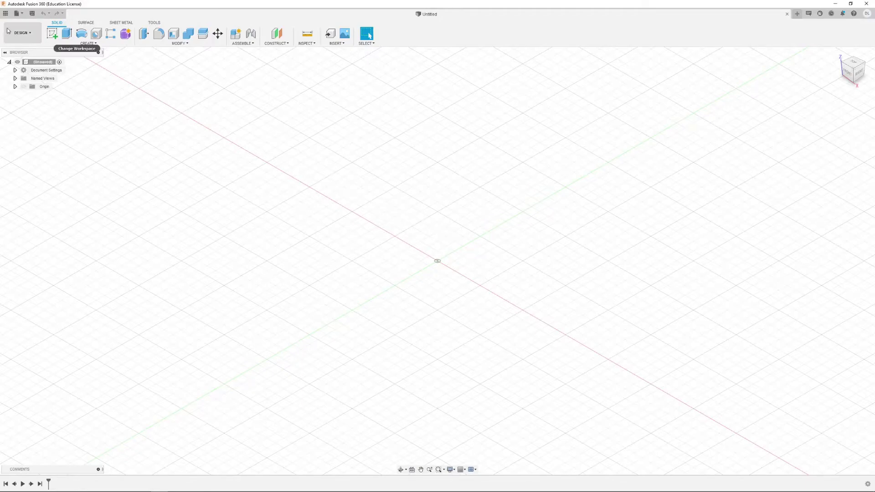
Save the empty untitled design as "Assebly" in Experimental > Video take 2 so parts can be inserted.
left_click(6, 14)
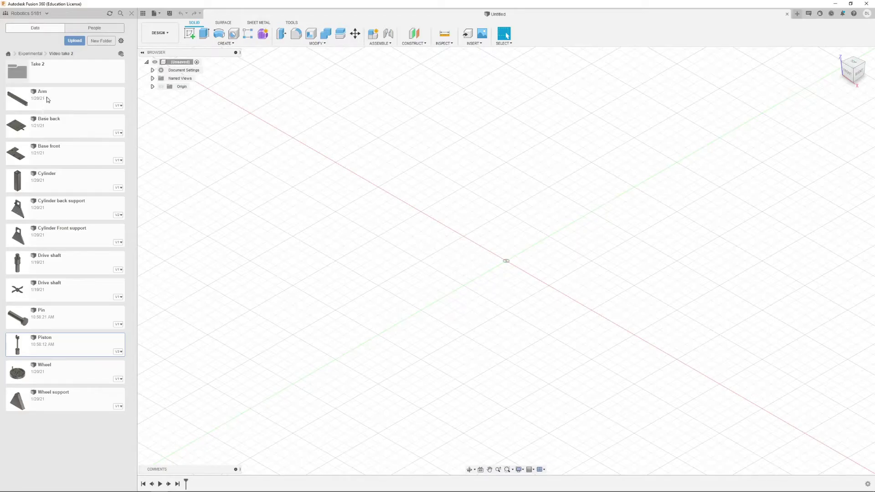
mouse_move(47, 99)
left_mouse_down()
mouse_move(294, 189)
mouse_move(505, 242)
left_mouse_up()
key("ctrl+s")
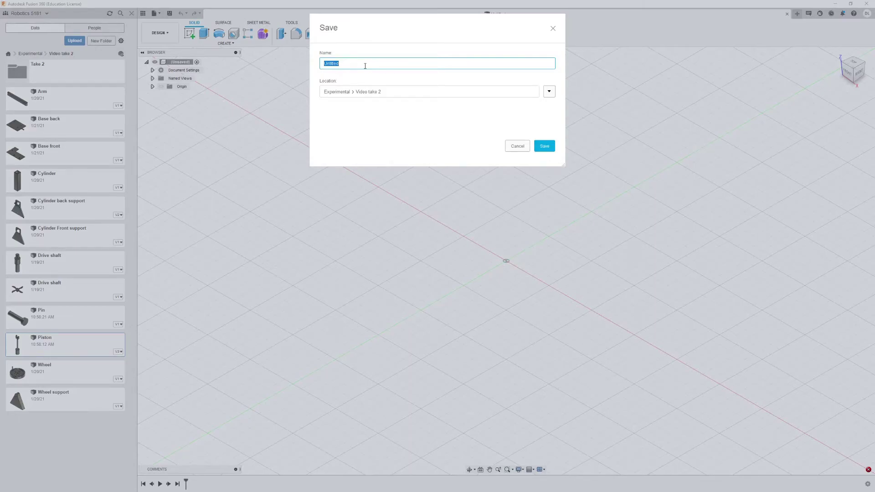
type("Assebly")
left_click(544, 146)
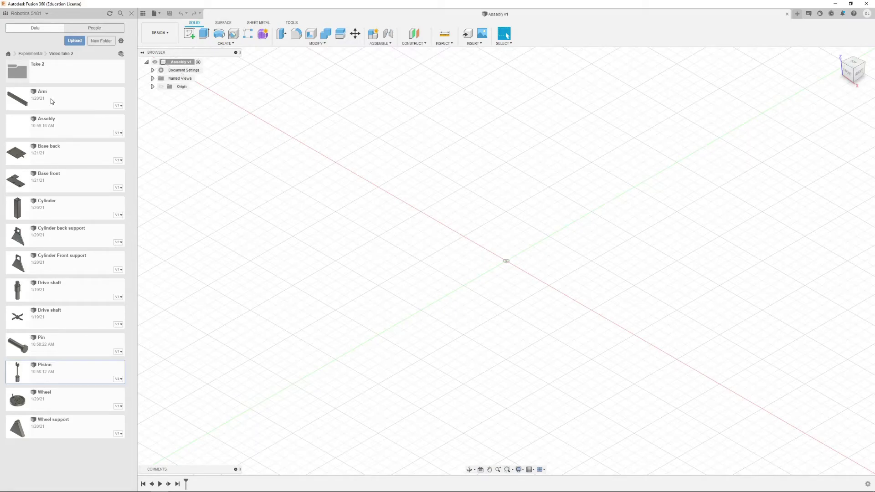
Insert the Arm design into the assembly and move it about 48 mm along Y from the origin.
left_click_drag(51, 98, 508, 261)
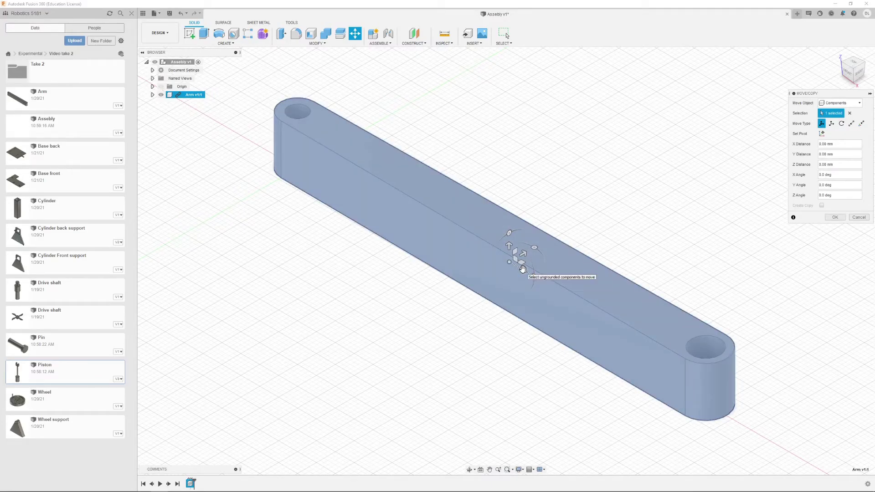
left_click_drag(522, 269, 517, 54)
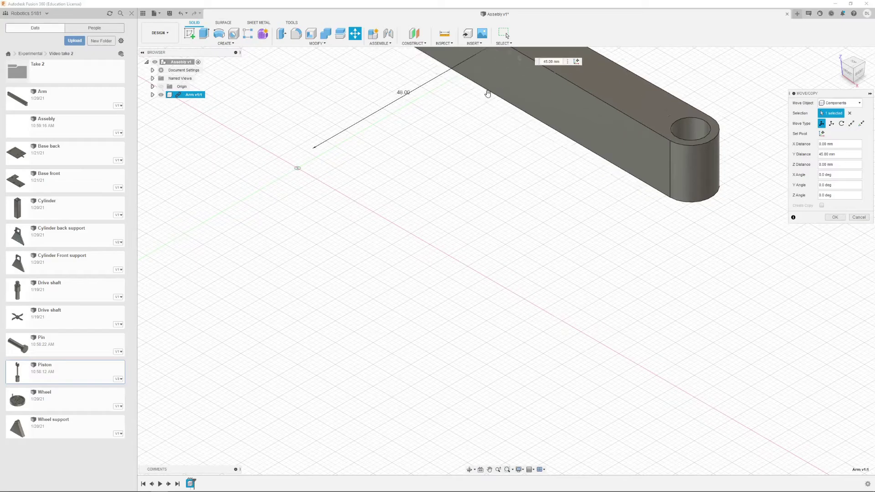
scroll(486, 97, "down", 2)
middle_click_drag(478, 123, 373, 313)
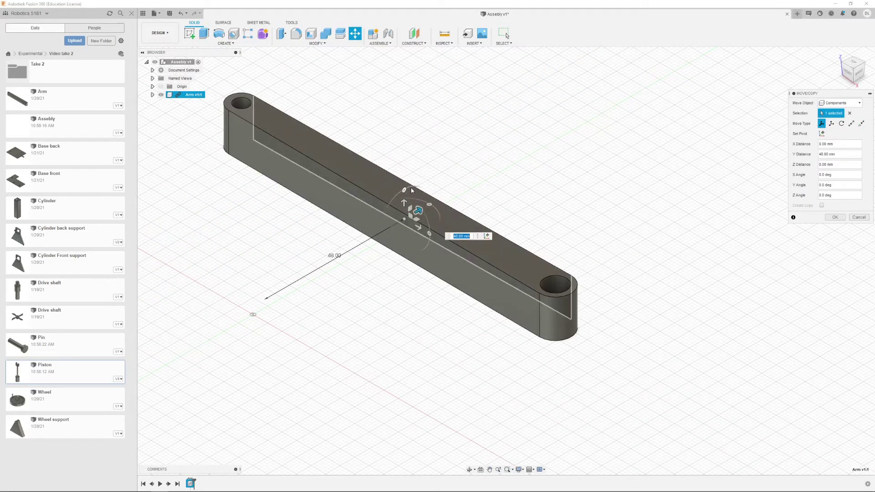
Rotate the inserted arm 90 degrees about X, raise it and shift it about -16 mm along Z to finish placing it.
left_click_drag(391, 200, 377, 234)
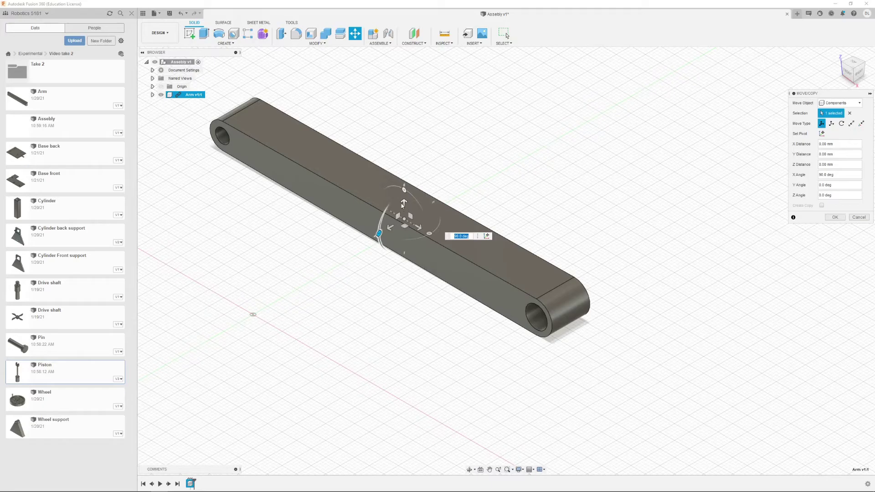
left_click_drag(402, 201, 424, 149)
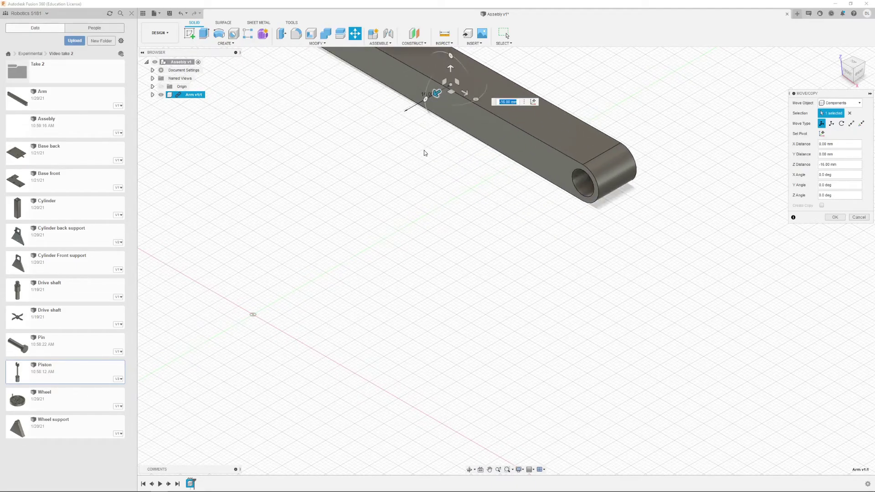
scroll(424, 156, "down", 2)
scroll(423, 156, "down", 1)
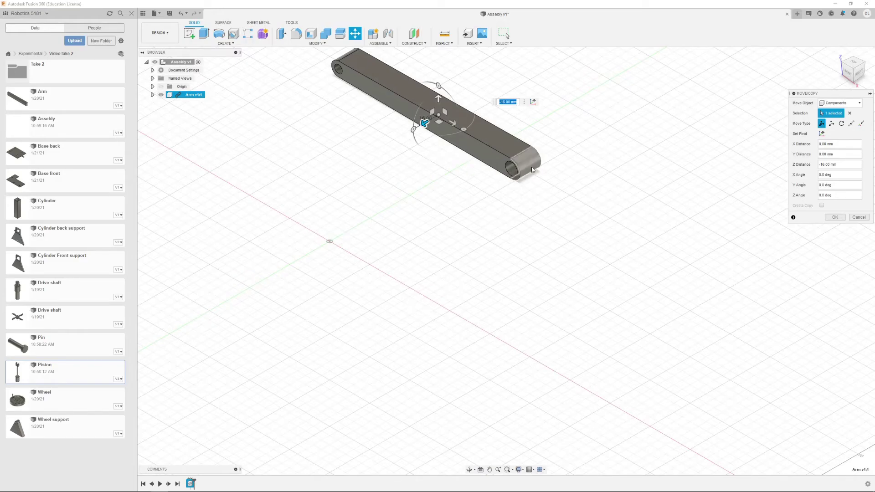
key("Return")
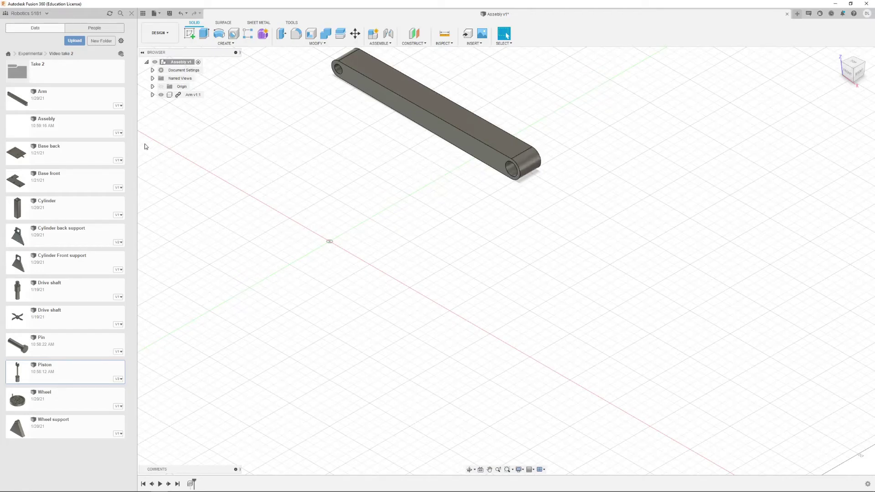
middle_click_drag(328, 130, 410, 271)
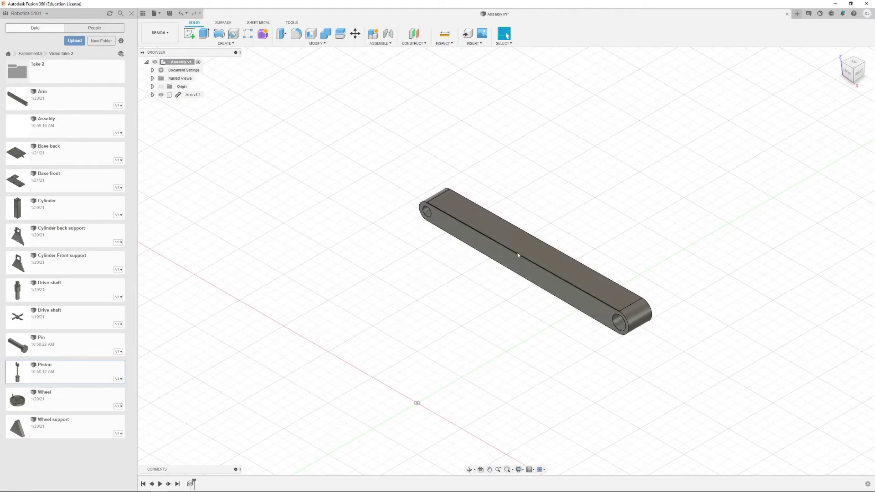
Open the source design of the linked Arm component in its own document.
left_click(170, 96)
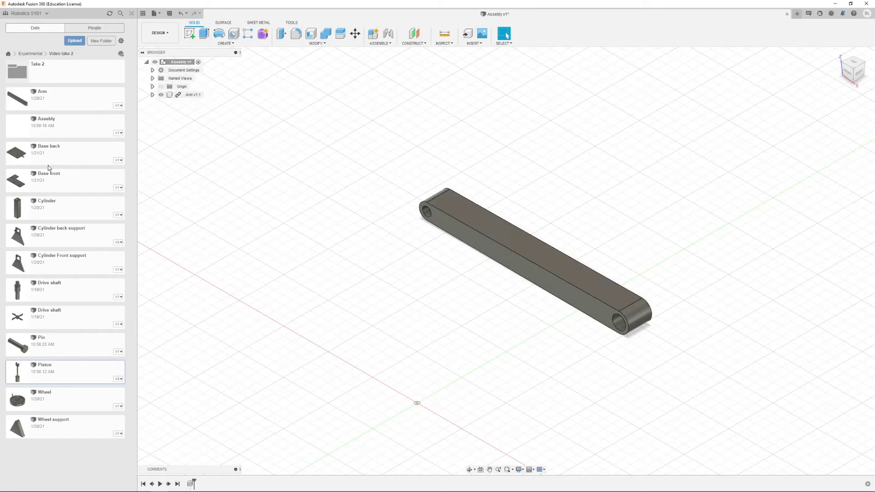
left_click(49, 98)
double_click(50, 97)
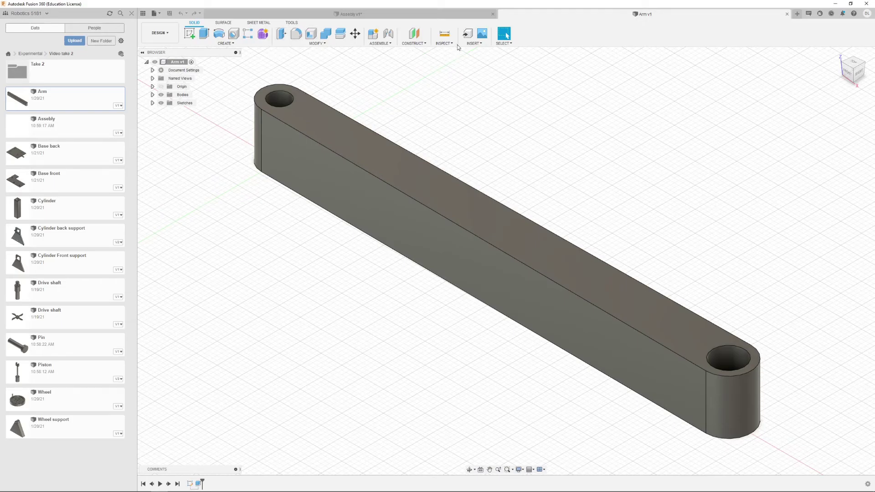
Measure the diameter of the larger hole at the end of the arm and clear the measurement selection.
key("i")
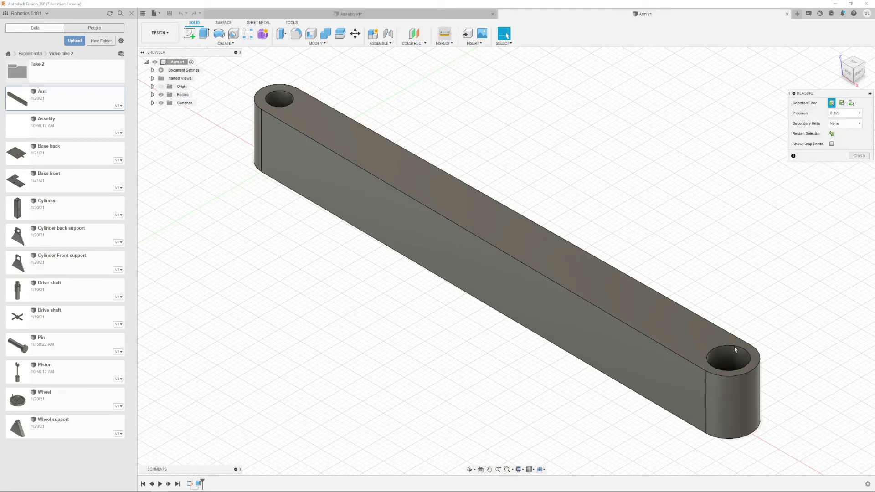
left_click(735, 350)
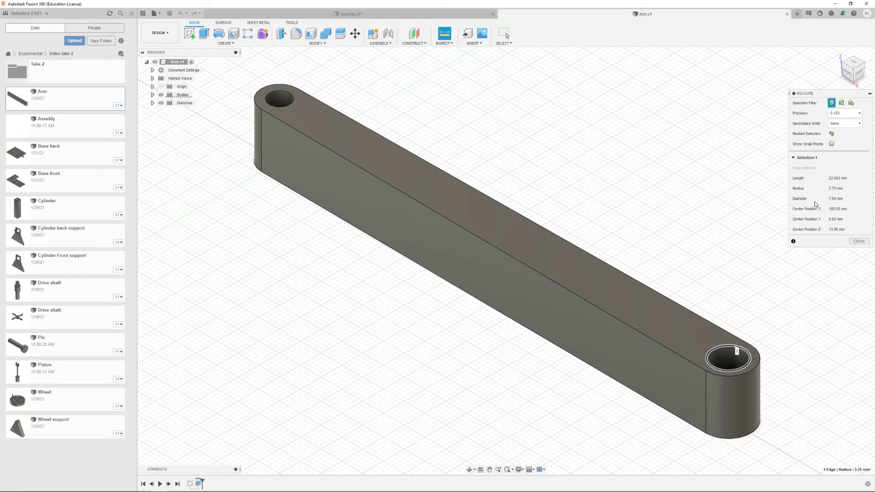
left_click(598, 187)
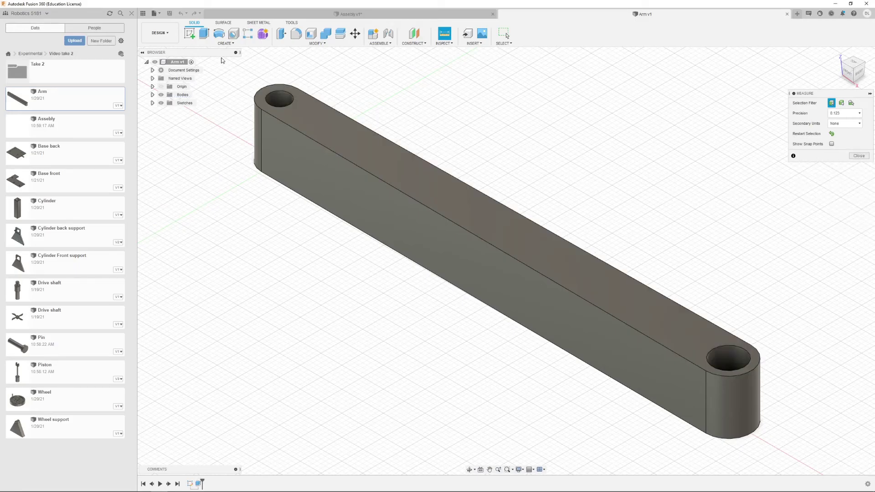
Offset the inner face of the larger hole at the arm's end by -0.5 mm with Press Pull.
left_click(281, 33)
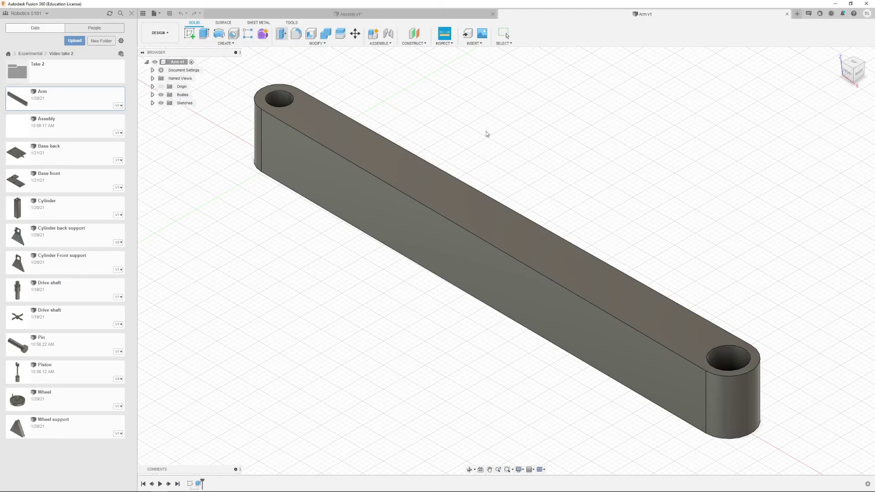
left_click(741, 356)
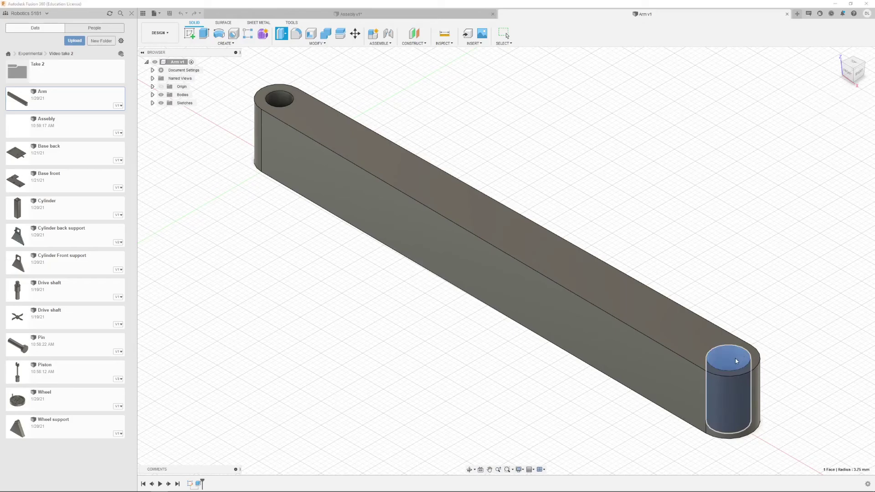
left_click(735, 359)
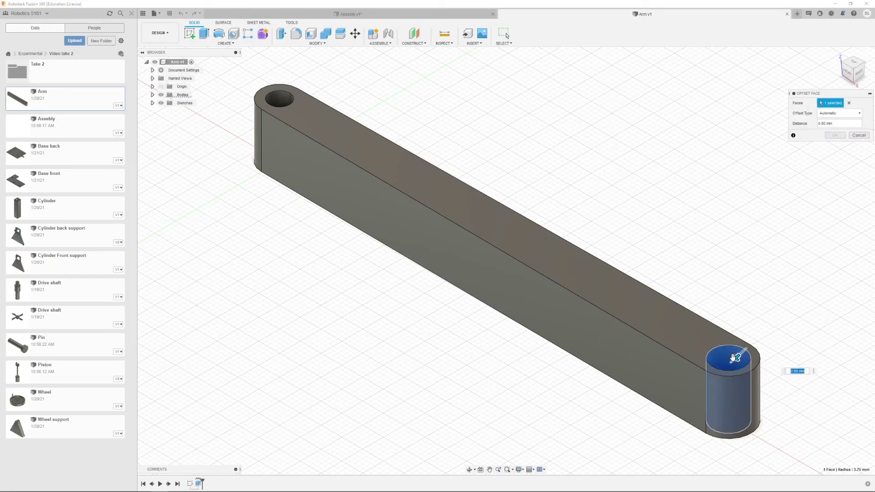
left_click_drag(734, 360, 736, 357)
left_click(794, 370)
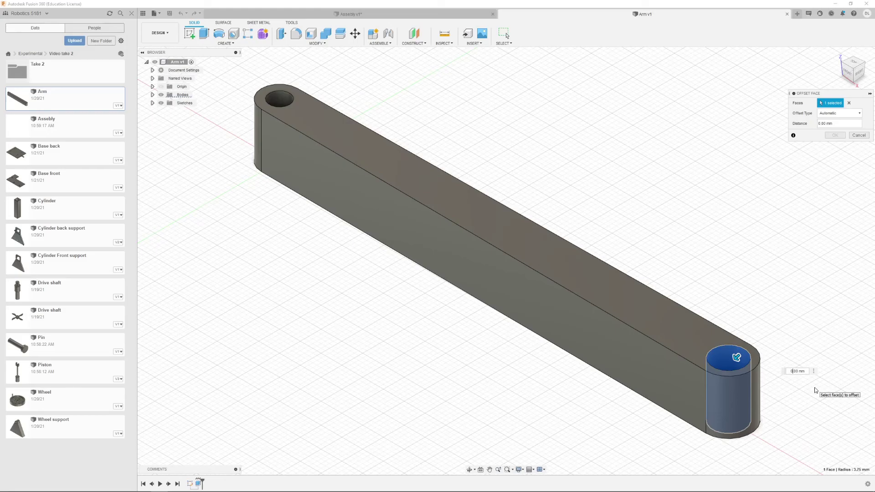
type("-0.5")
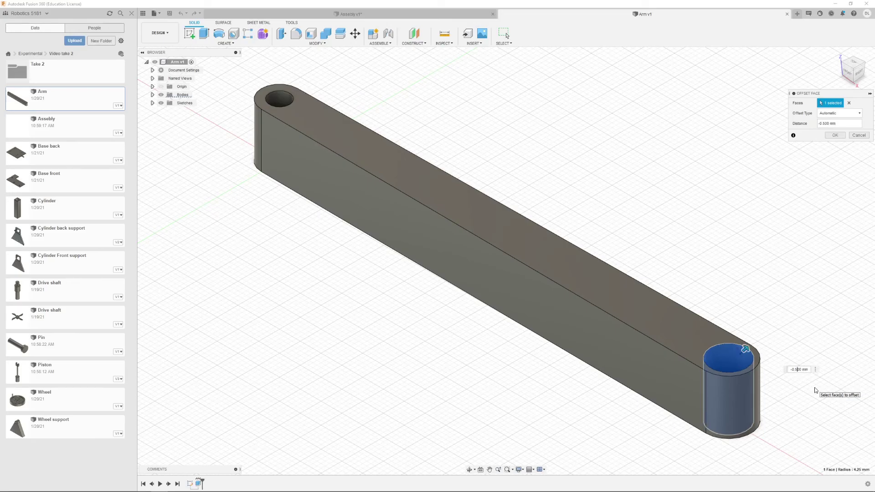
key("Return")
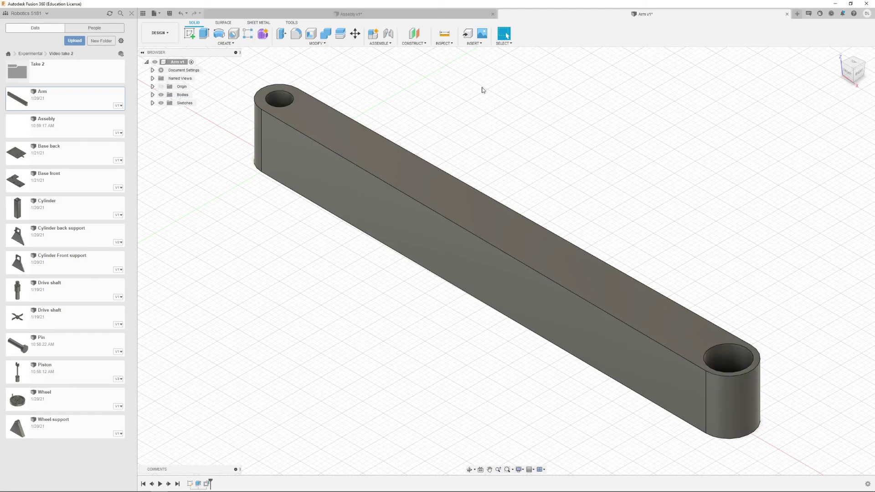
Measure the rim diameter of the enlarged hole at the arm's end and close the measurement.
left_click(445, 33)
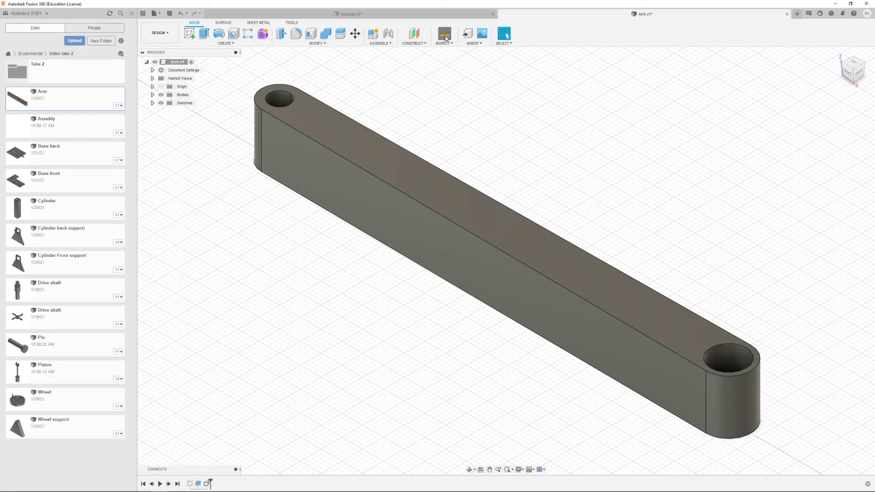
left_click(748, 351)
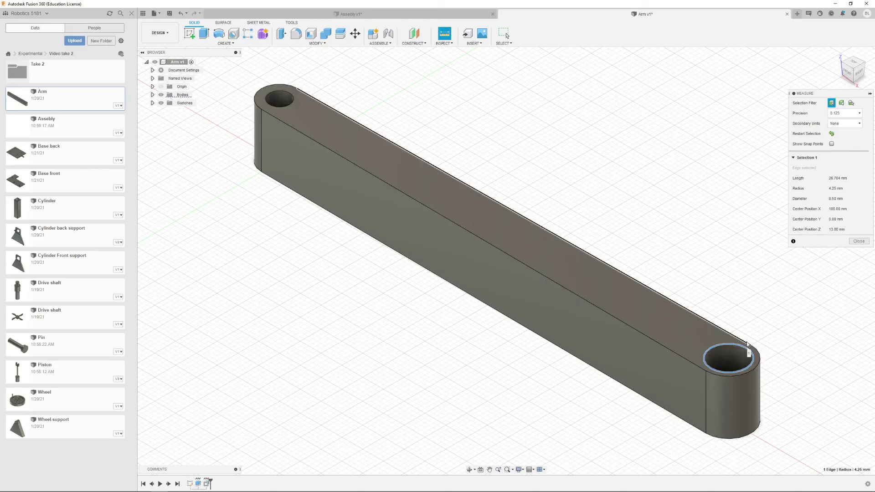
left_click(625, 146)
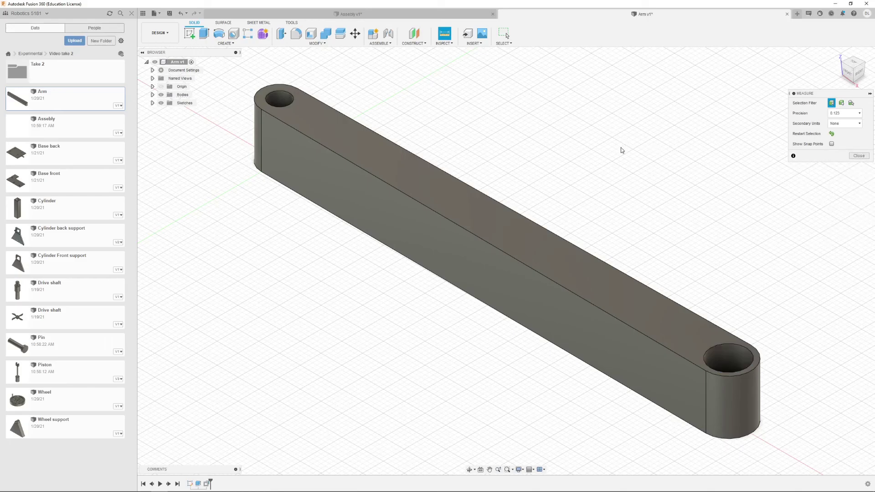
key("Escape")
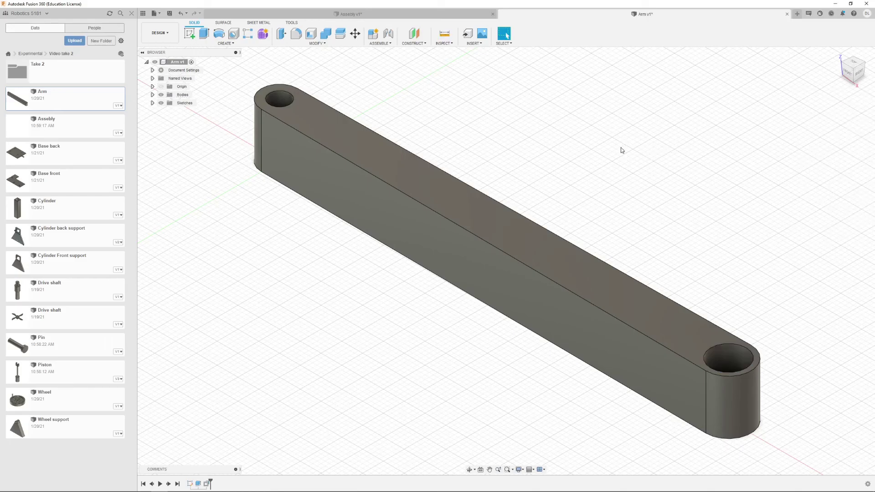
Save the edited Arm design as a new version and return to the assembly document to check the linked arm's status.
key("ctrl+s")
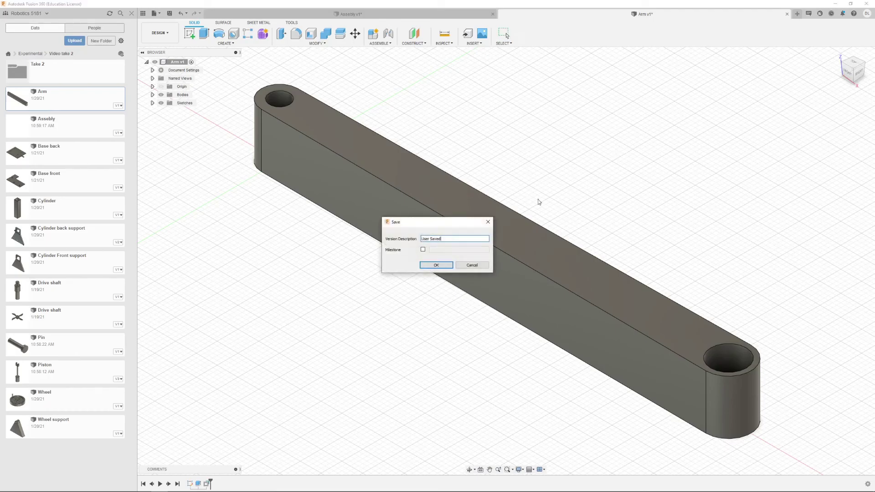
left_click(435, 265)
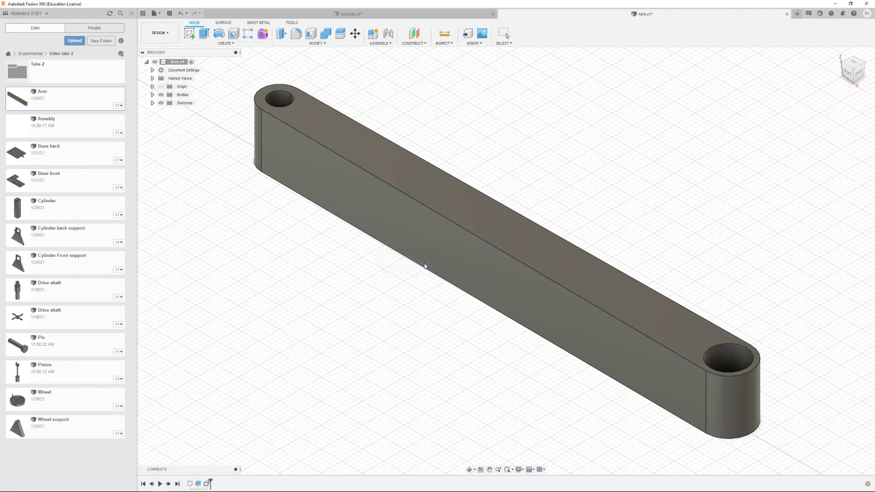
left_click(341, 17)
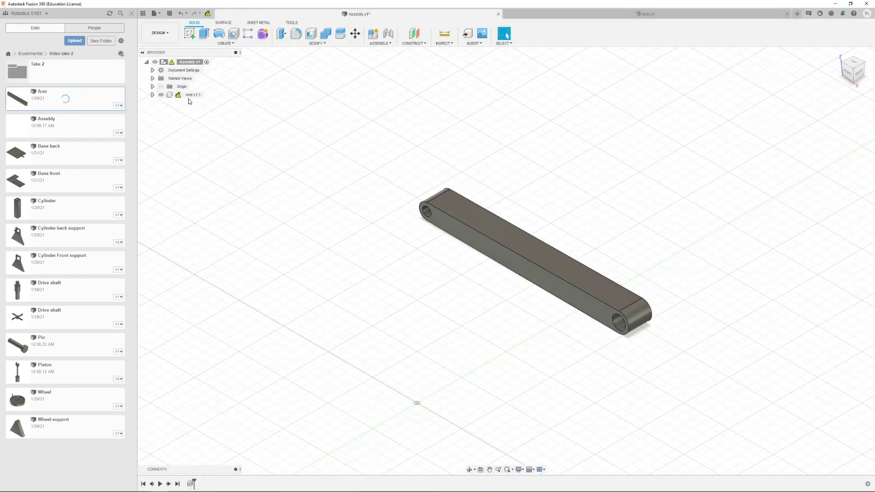
mouse_move(179, 96)
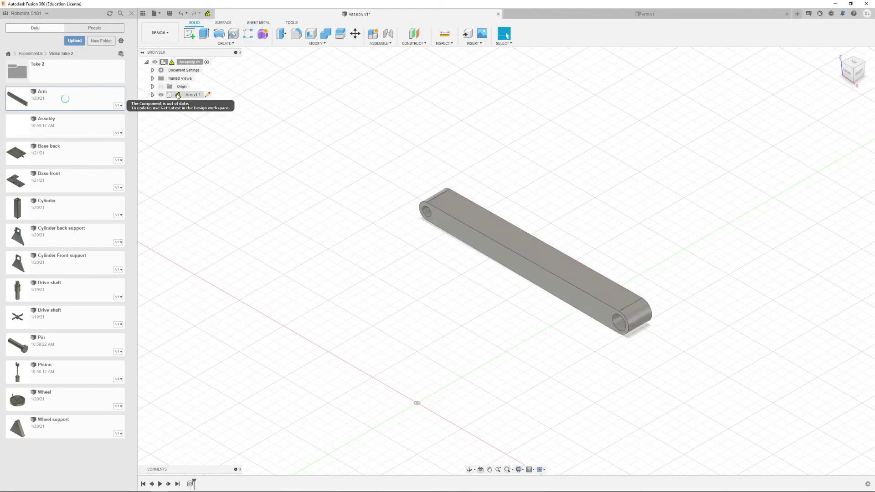